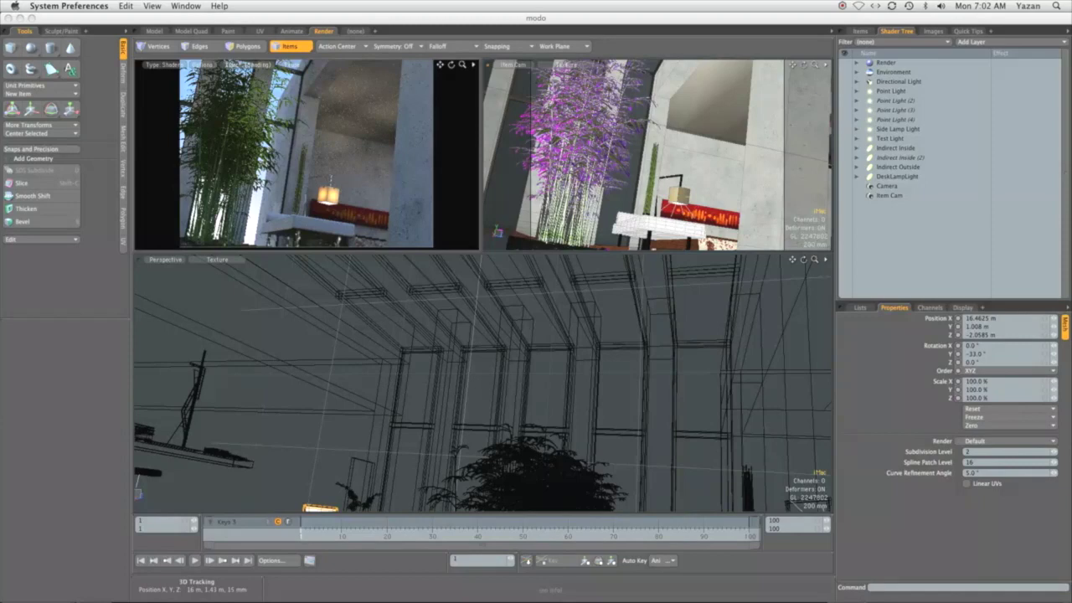
- Make the Drapes mesh in the Workplace group visible and select it
left_click(683, 294)
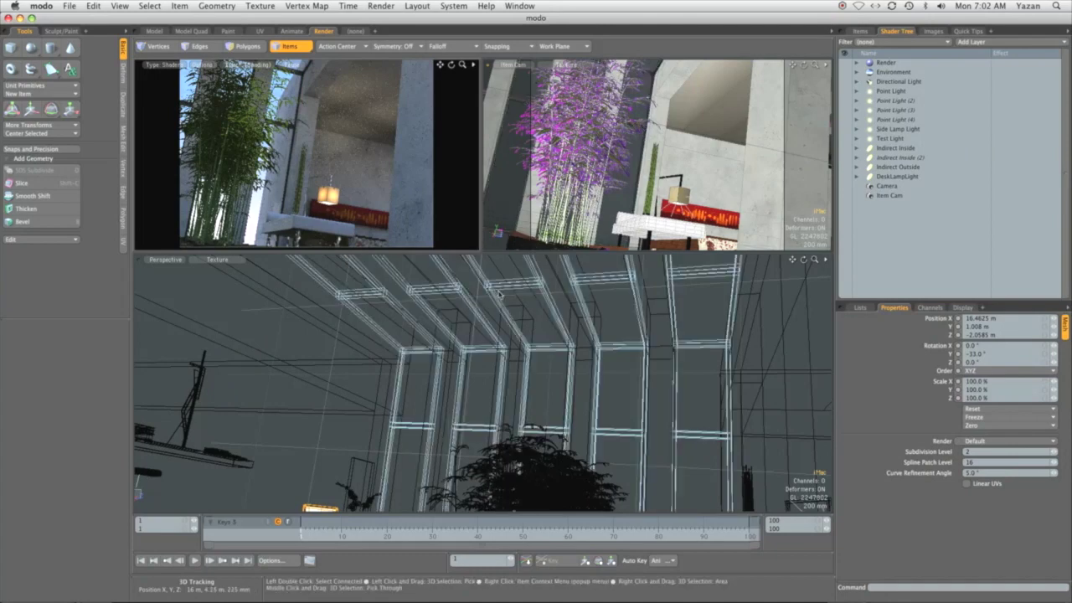
left_click(861, 32)
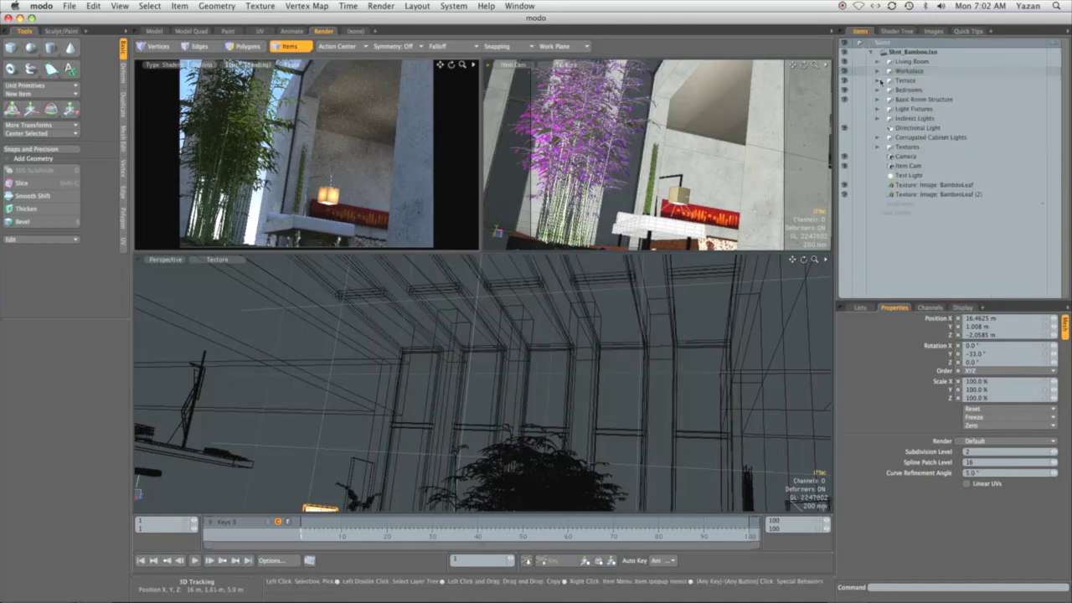
left_click(878, 72)
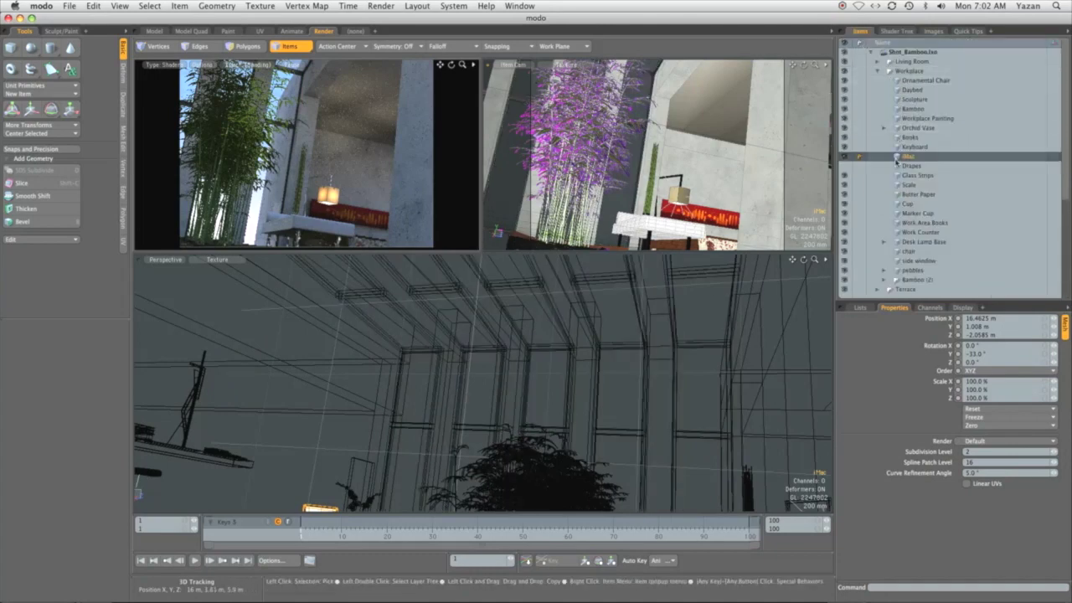
left_click(908, 166)
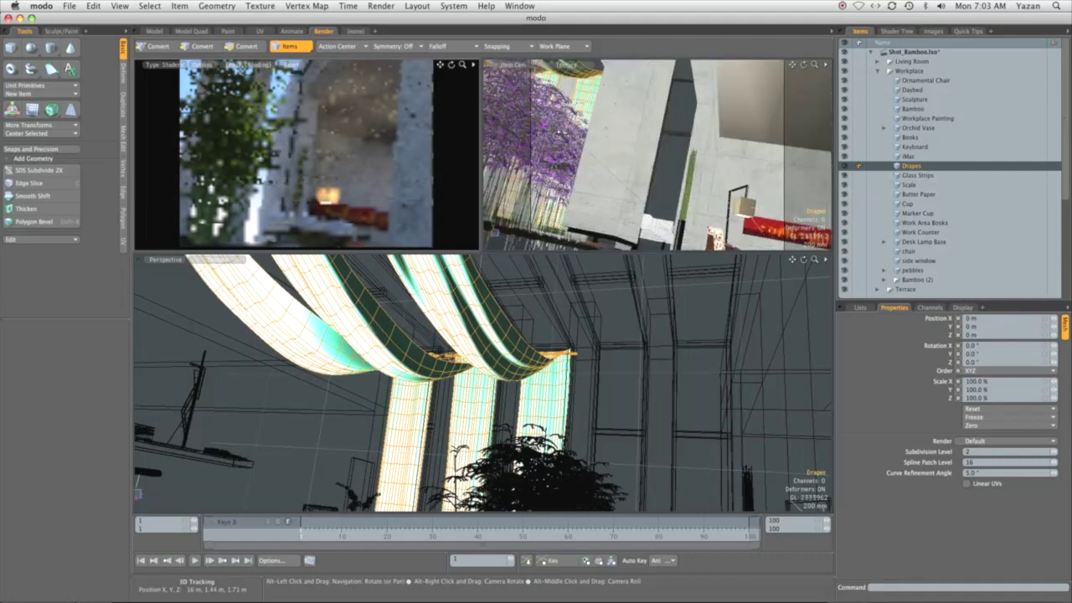
- Aim the Item Cam at the drapes so that they fill the render preview
key("shift+a")
left_click_drag(708, 216, 847, 213, "alt")
left_click(845, 289)
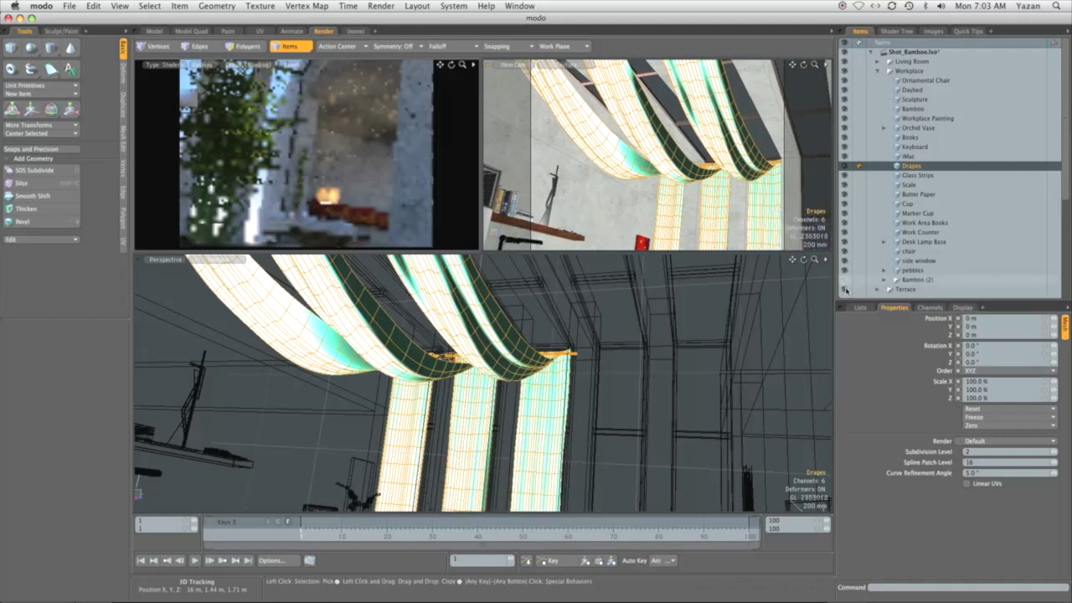
left_click_drag(727, 149, 711, 199, "ctrl+alt")
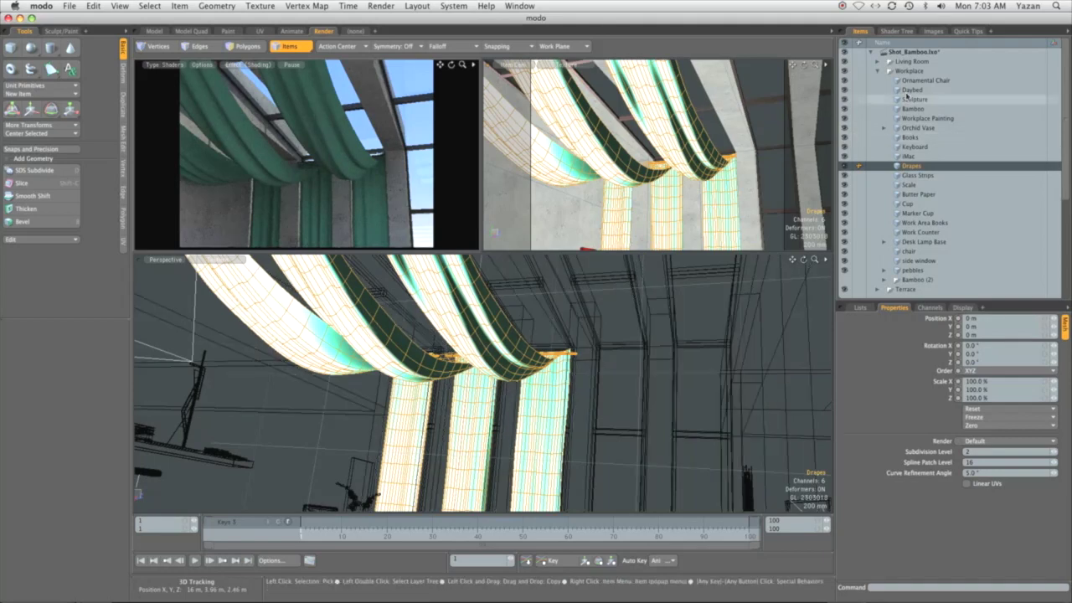
- Add an image map layer to the drapes material, loading PoolLook1-Swatch6_G.png from the Textures folder
left_click(897, 31)
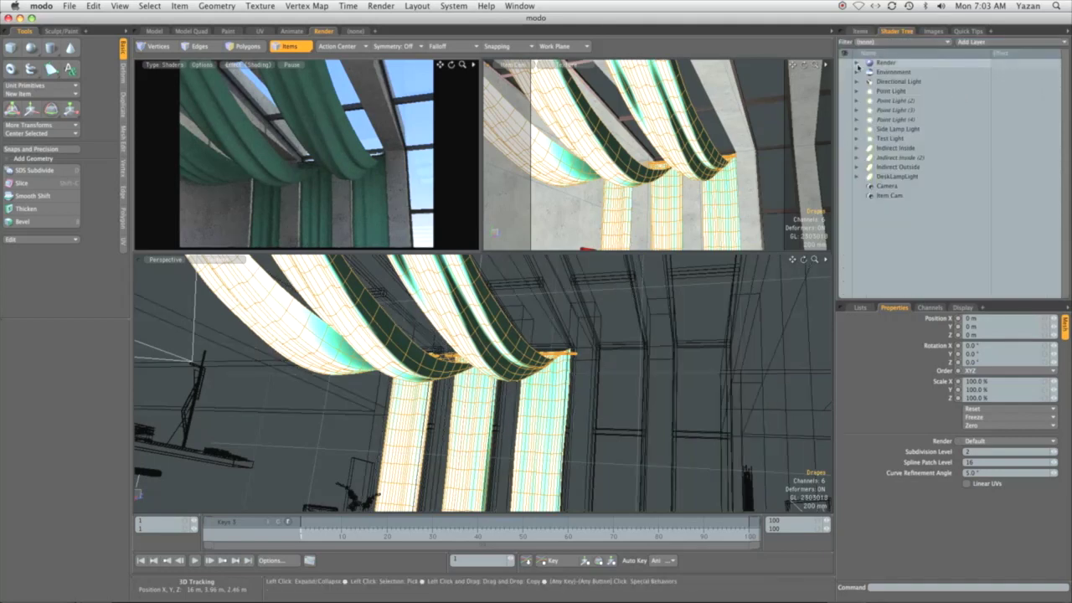
left_click(856, 63)
left_click(864, 101)
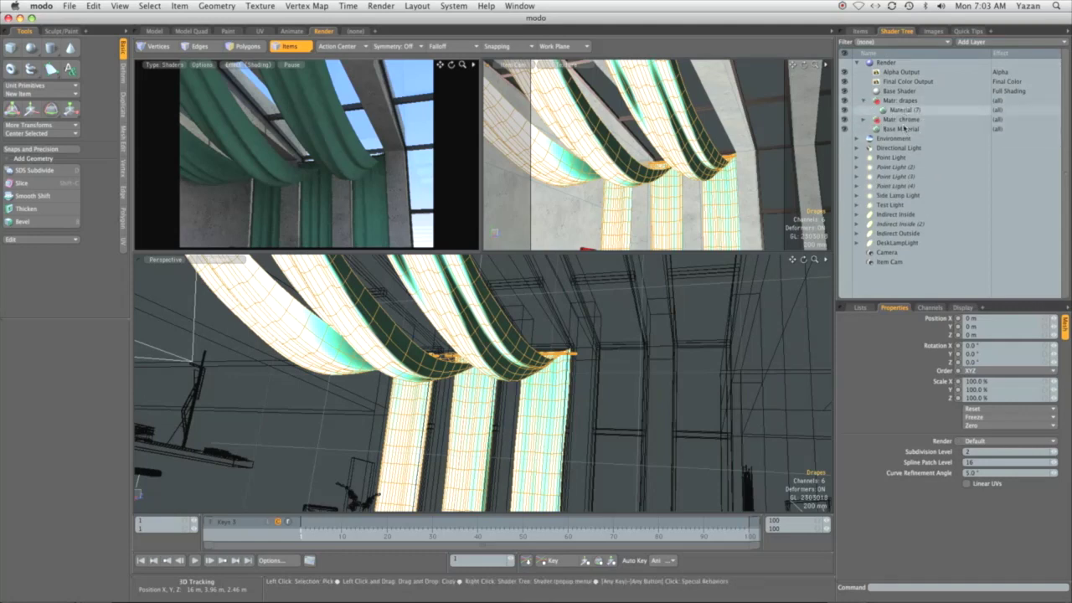
left_click(905, 110)
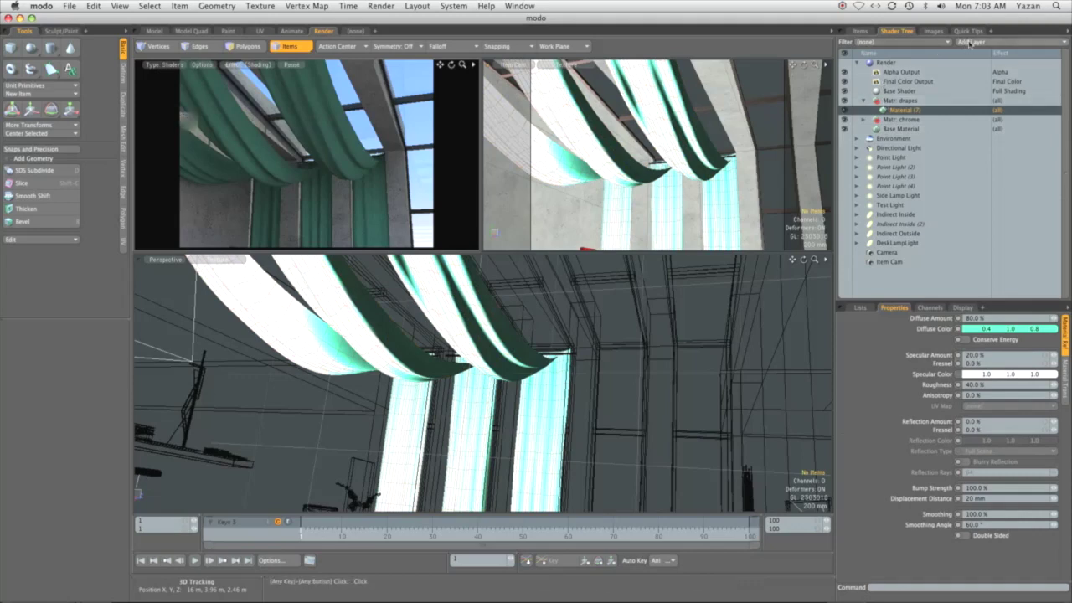
left_click(970, 41)
left_click(969, 90)
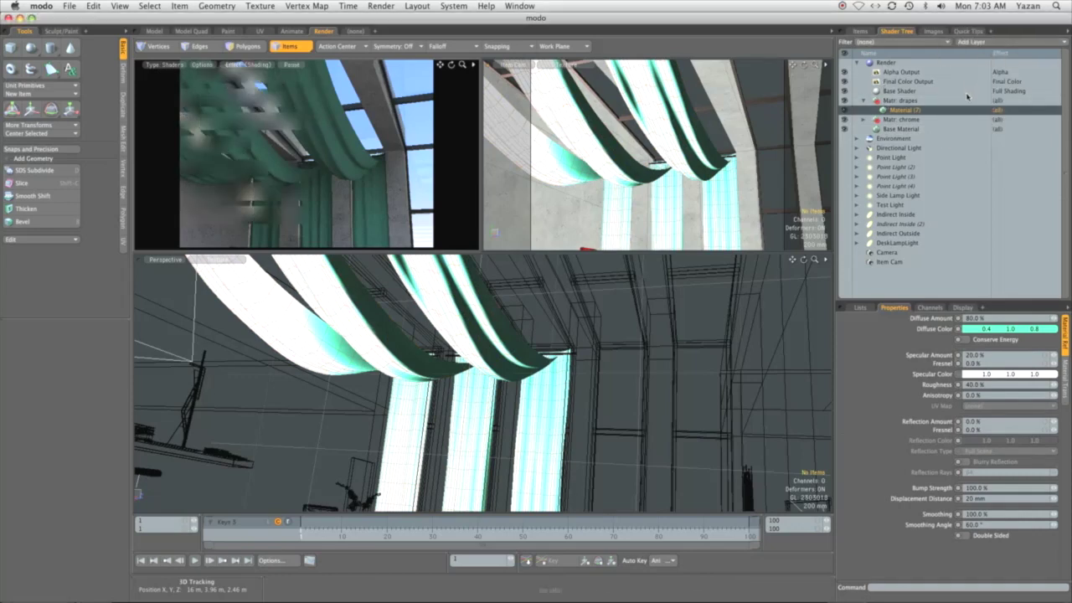
scroll(1067, 279, "down", 5)
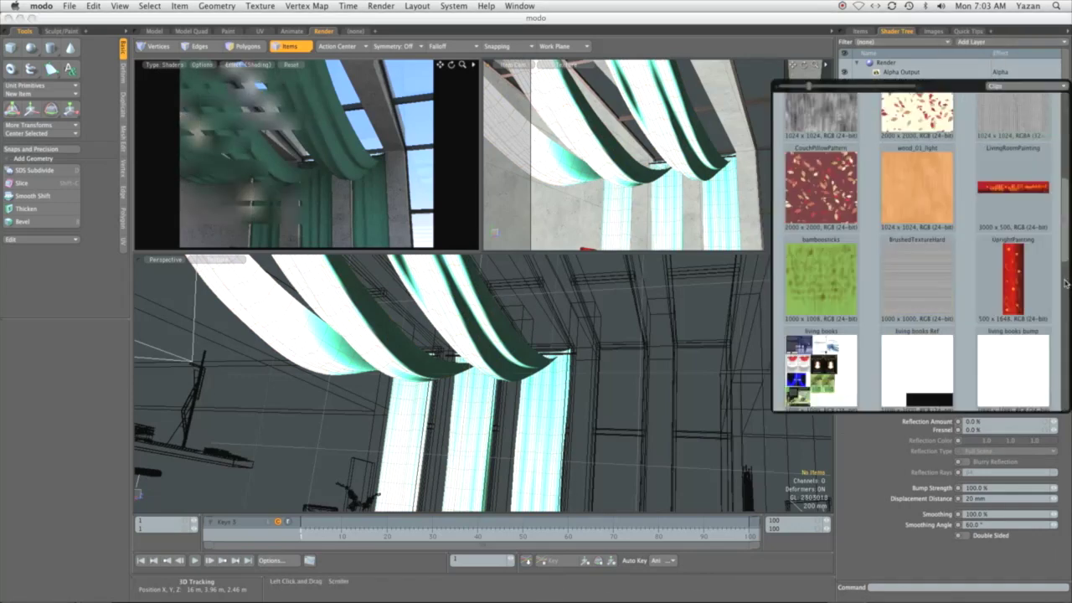
left_click_drag(1066, 266, 1066, 387)
left_click(1014, 309)
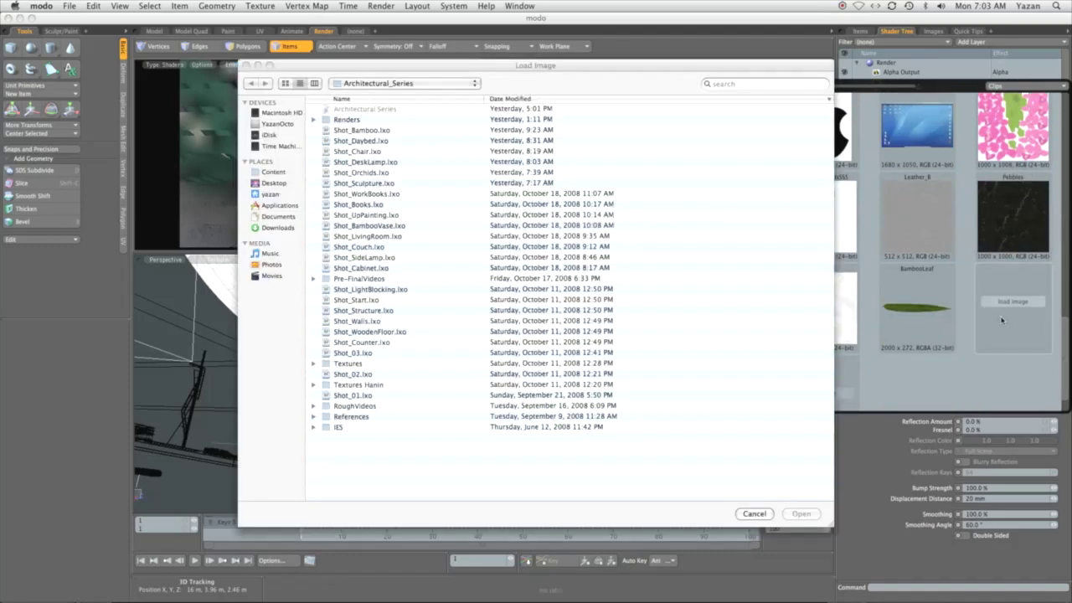
left_click(351, 369)
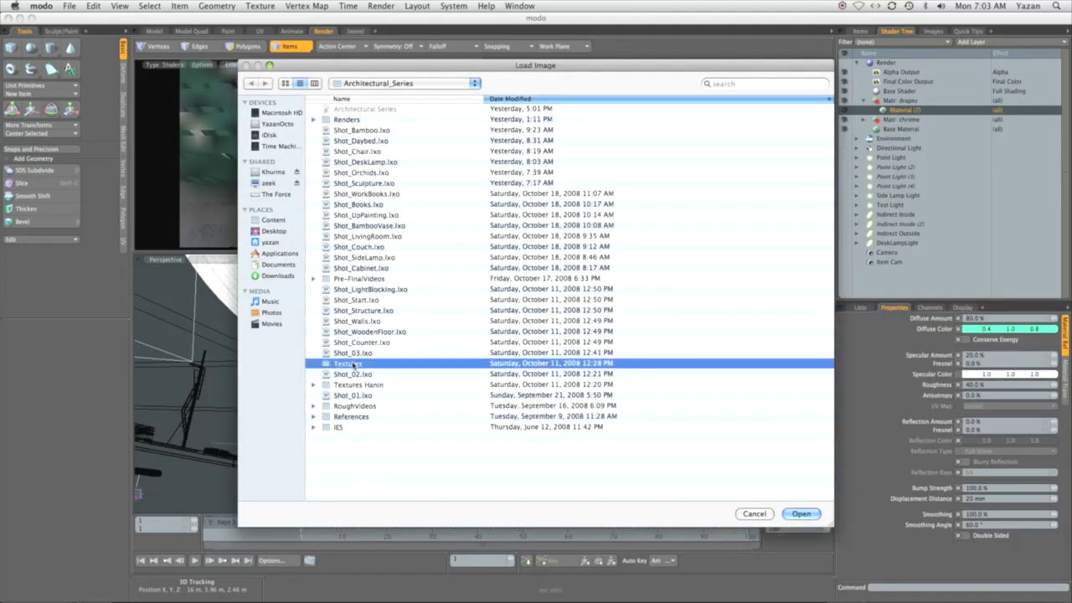
double_click(332, 367)
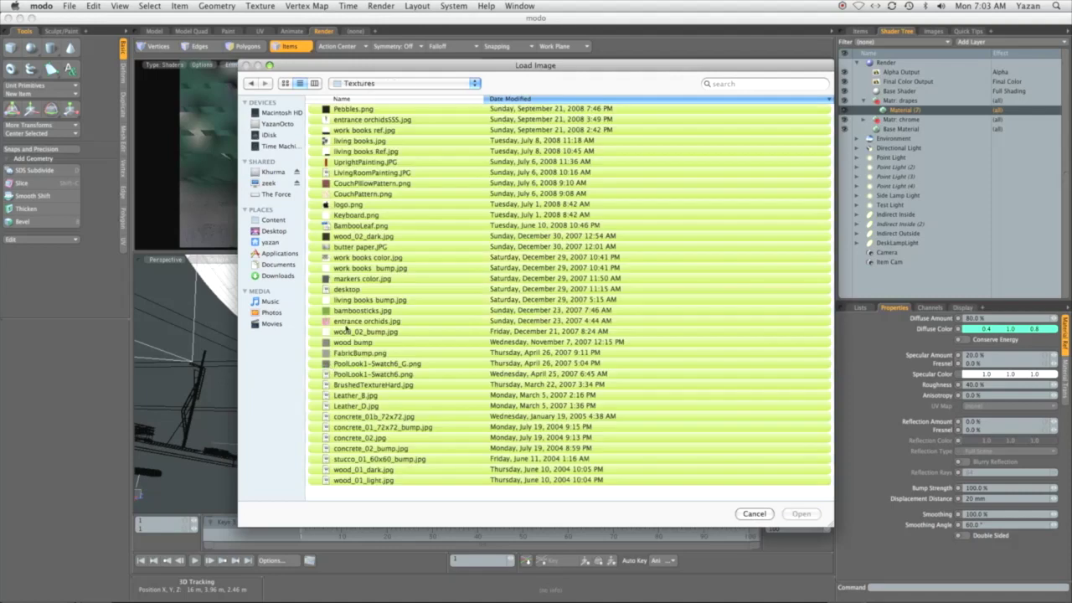
left_click(395, 365)
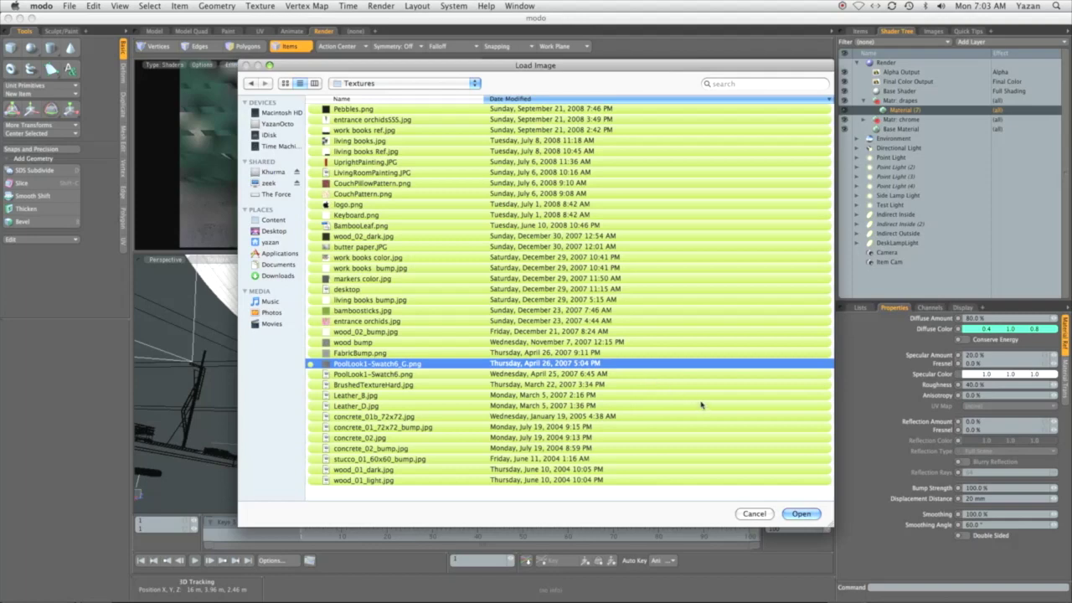
left_click(800, 513)
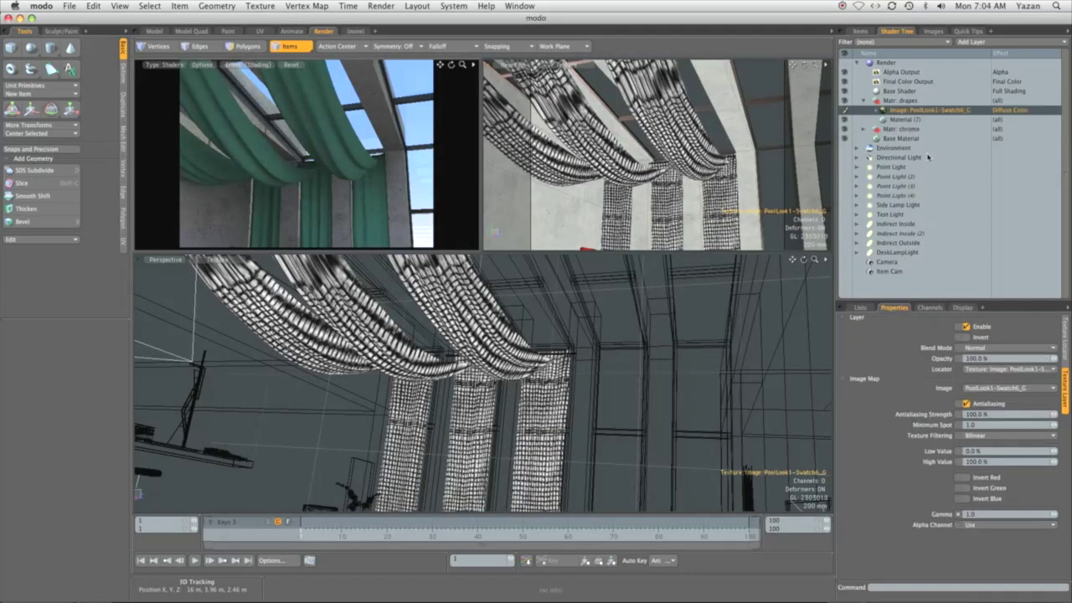
- Turn off antialiasing for the fabric image and set its horizontal and vertical wrap to 16.0
left_click(988, 405)
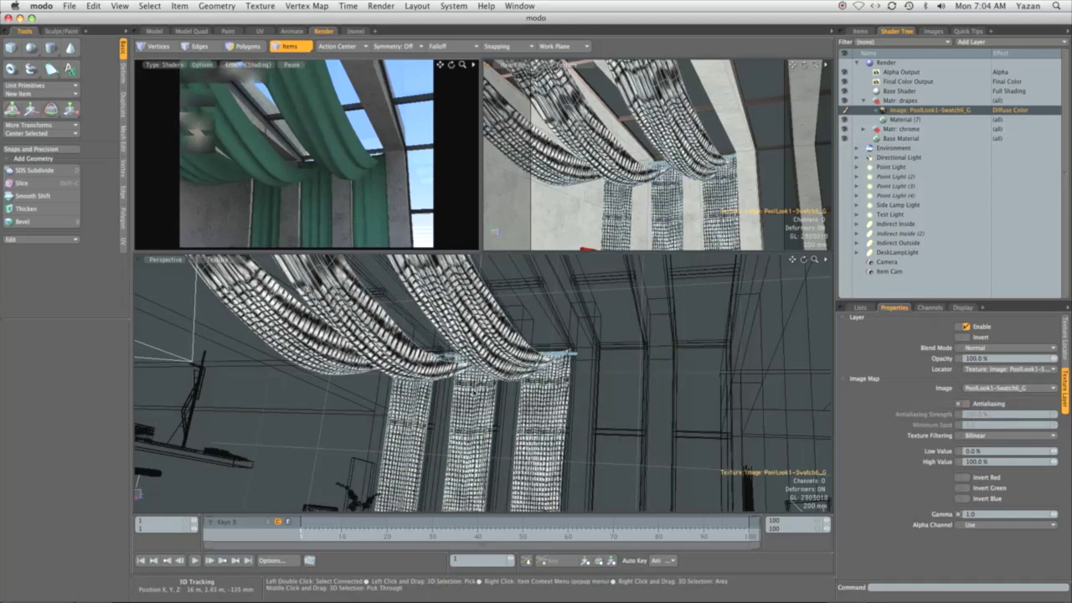
left_click(1064, 337)
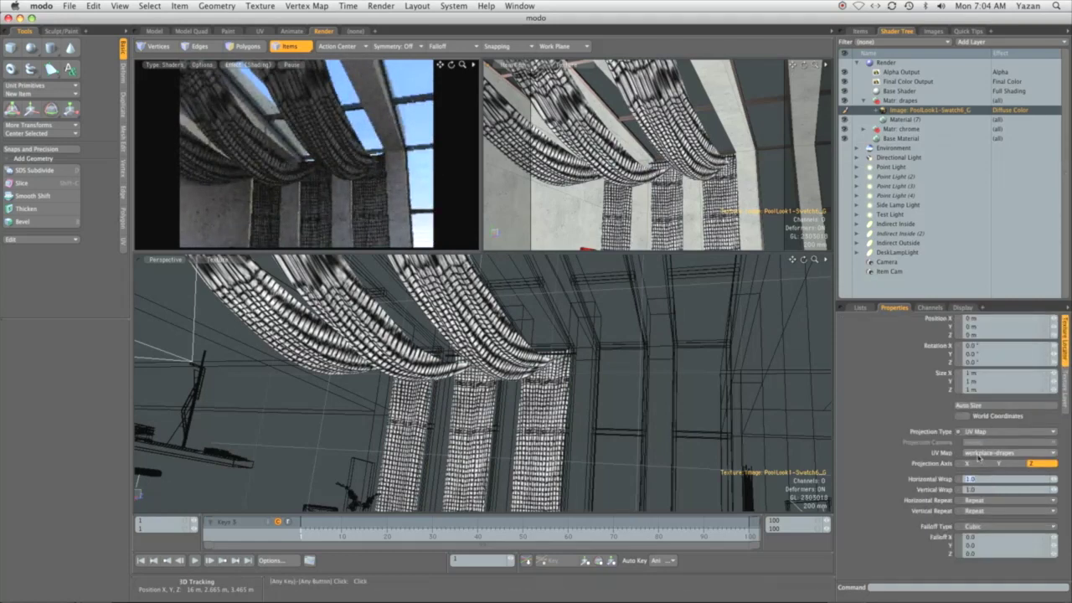
key("Tab")
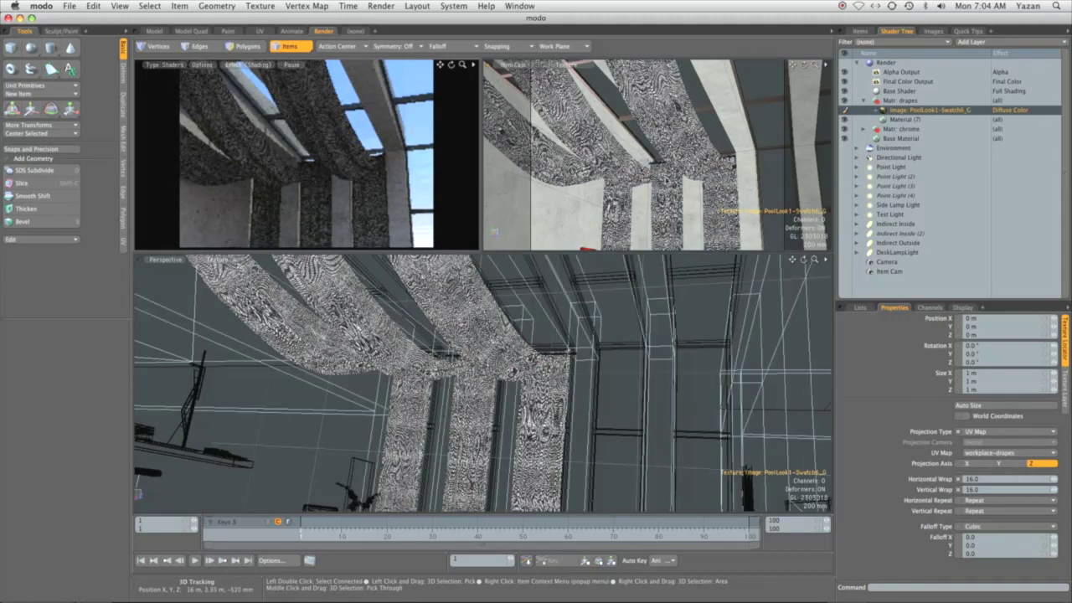
key("3")
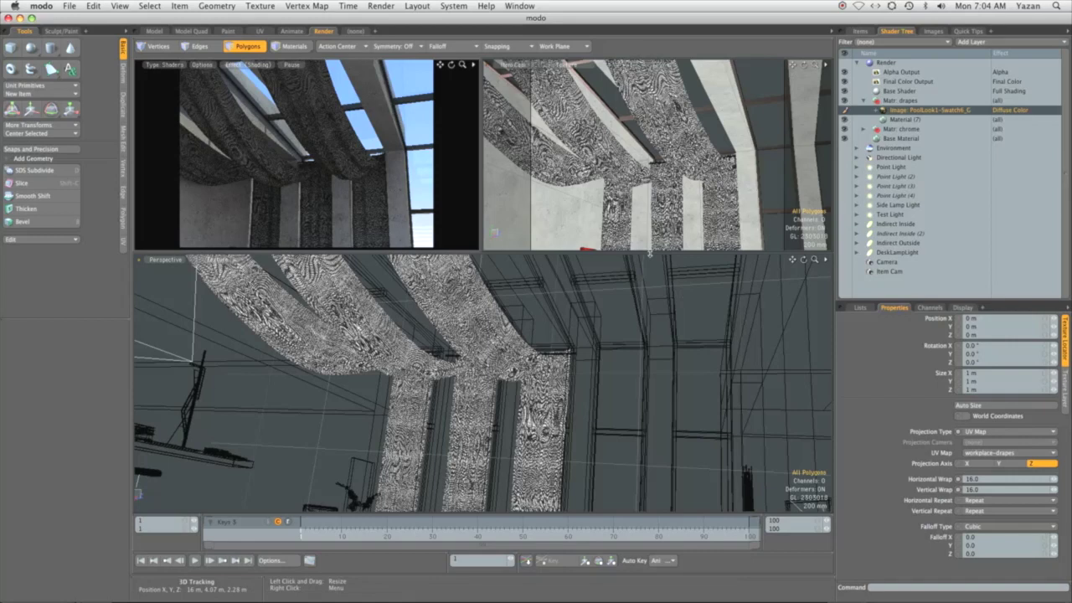
- Change the fabric image layer's effect to Bump and invert the layer
left_click(1014, 111)
left_click(1021, 110)
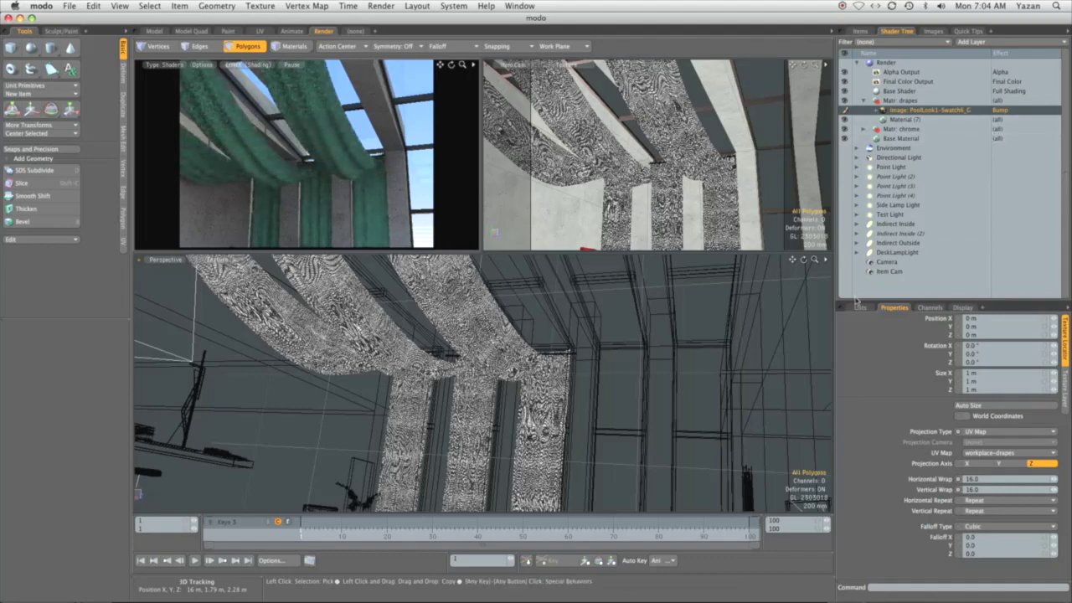
left_click_drag(503, 320, 690, 292, "ctrl+alt")
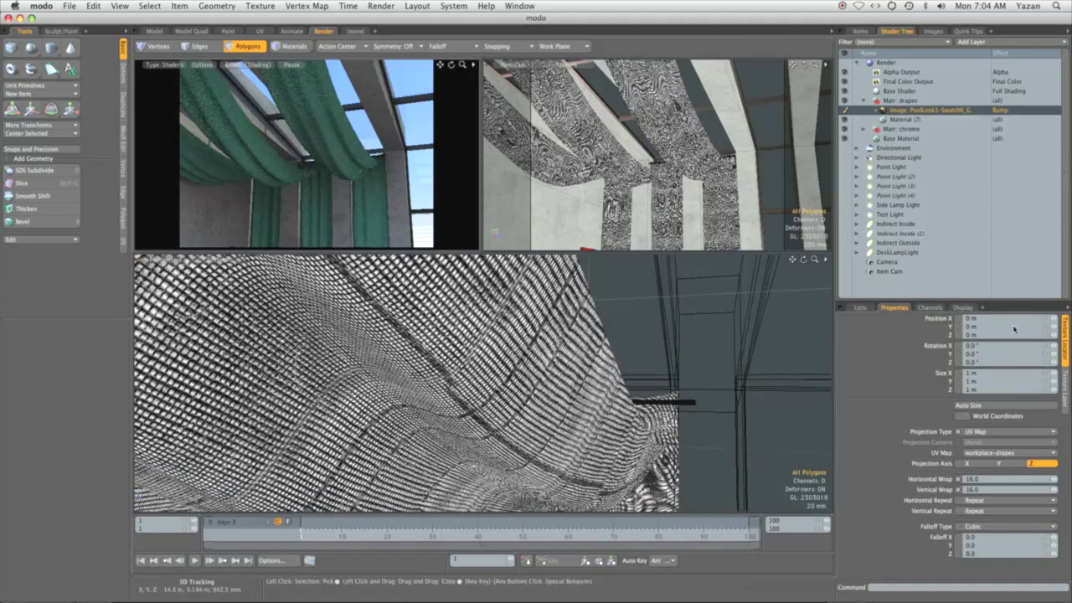
left_click(1064, 390)
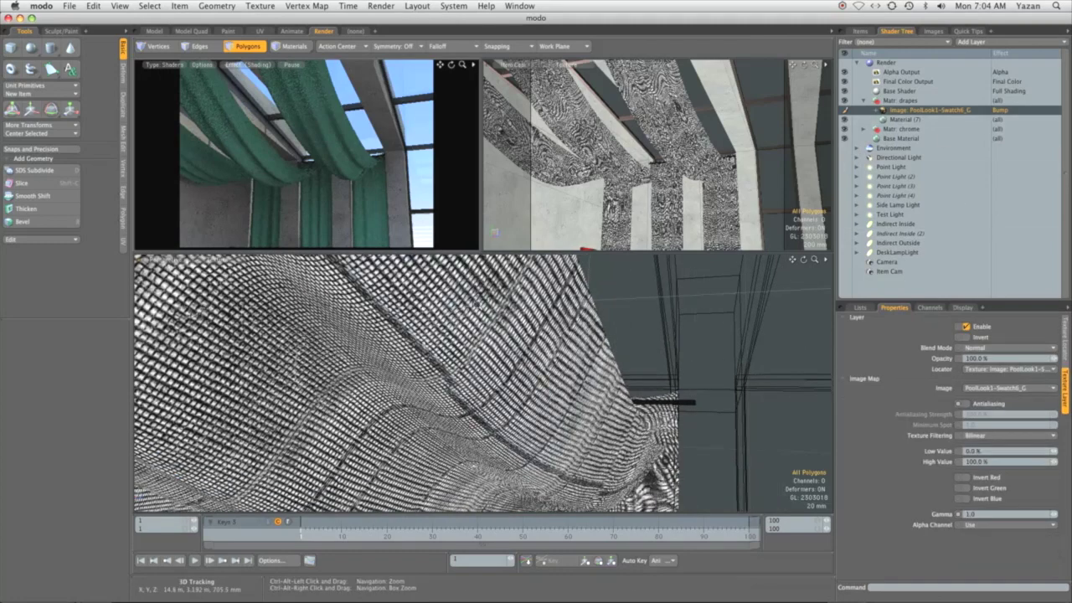
left_click_drag(474, 303, 518, 300, "ctrl+alt")
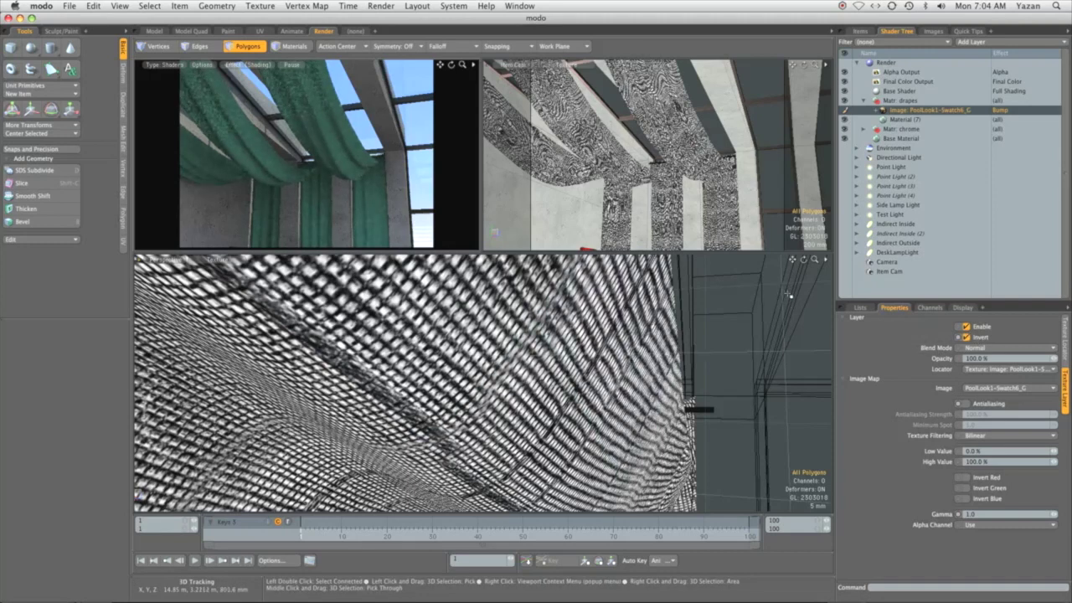
- Make the drapes material double sided and set its diffuse color to a cream of 0.98, 0.95, 0.8
left_click(902, 120)
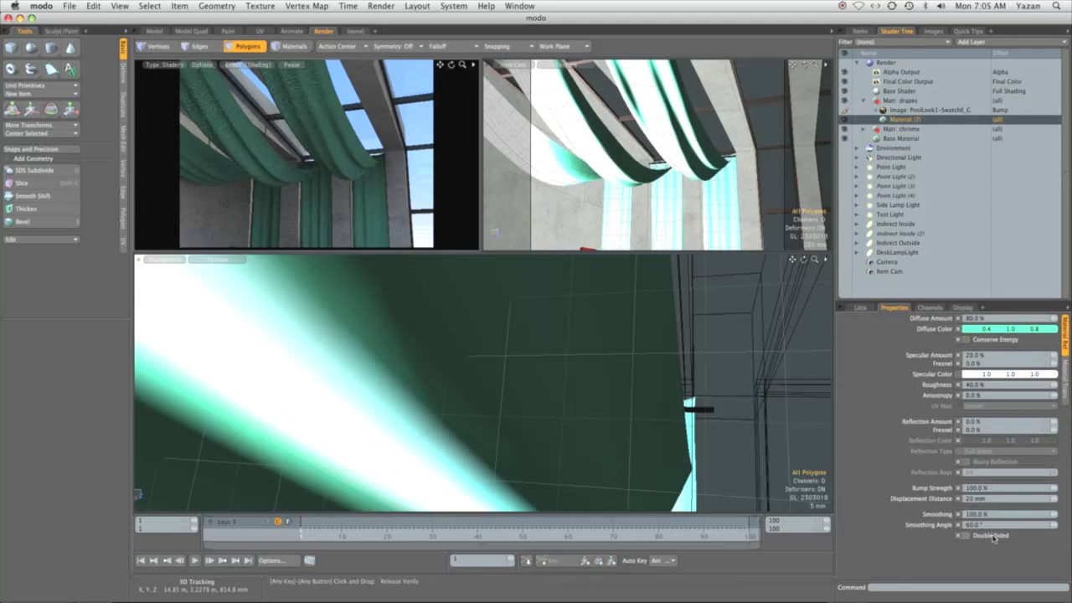
left_click(967, 536)
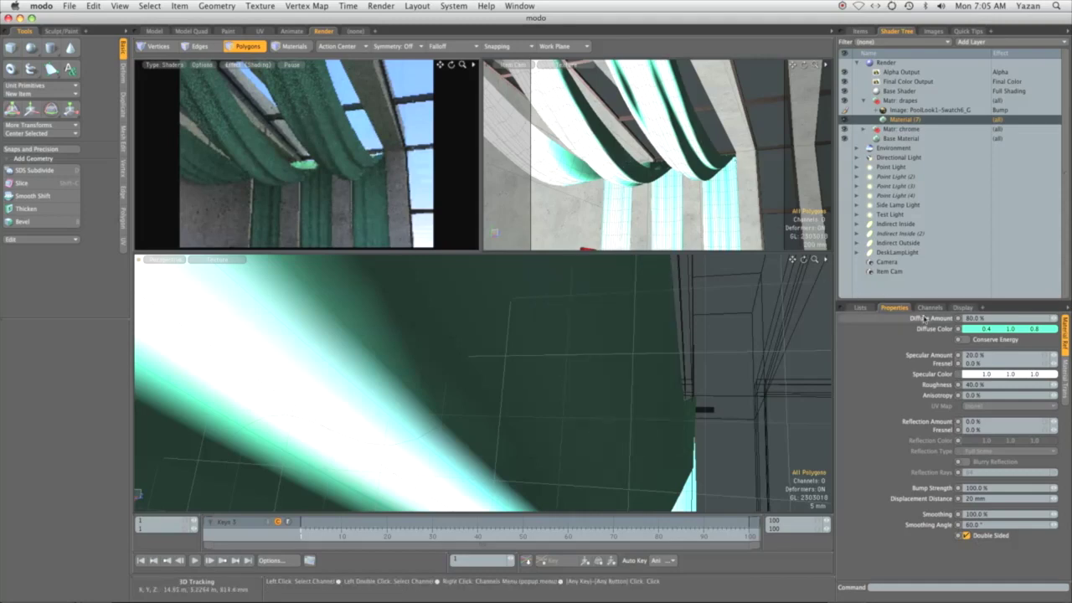
left_click(964, 330)
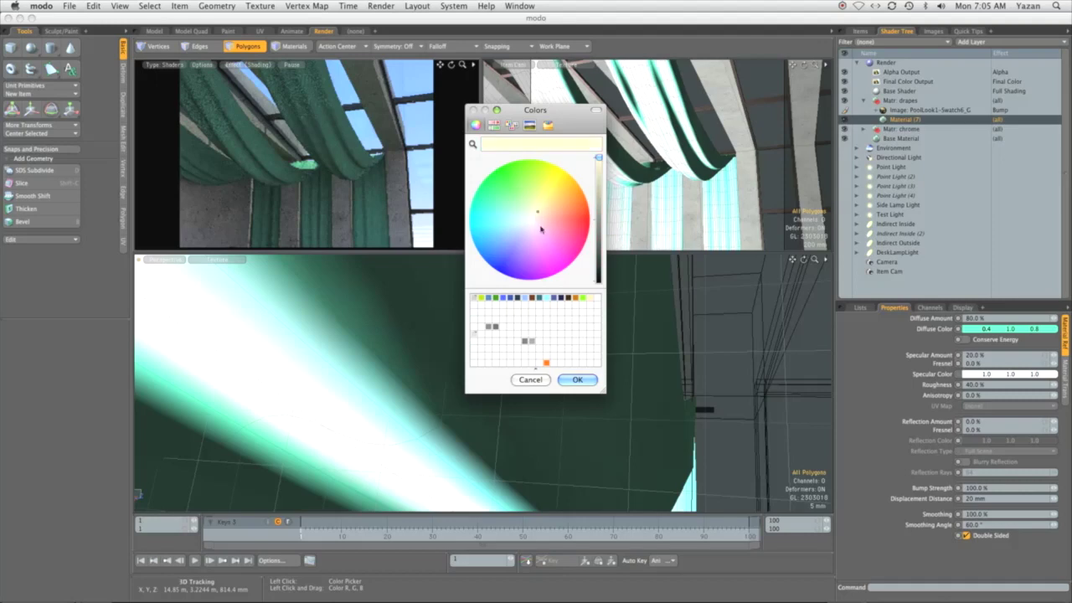
left_click(577, 379)
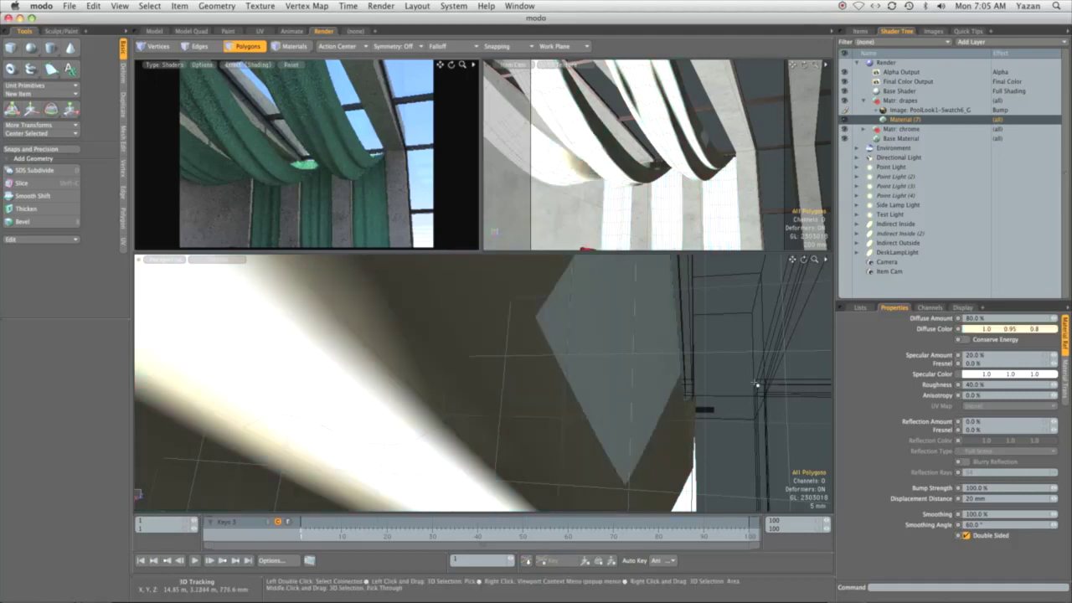
left_click_drag(987, 329, 981, 336)
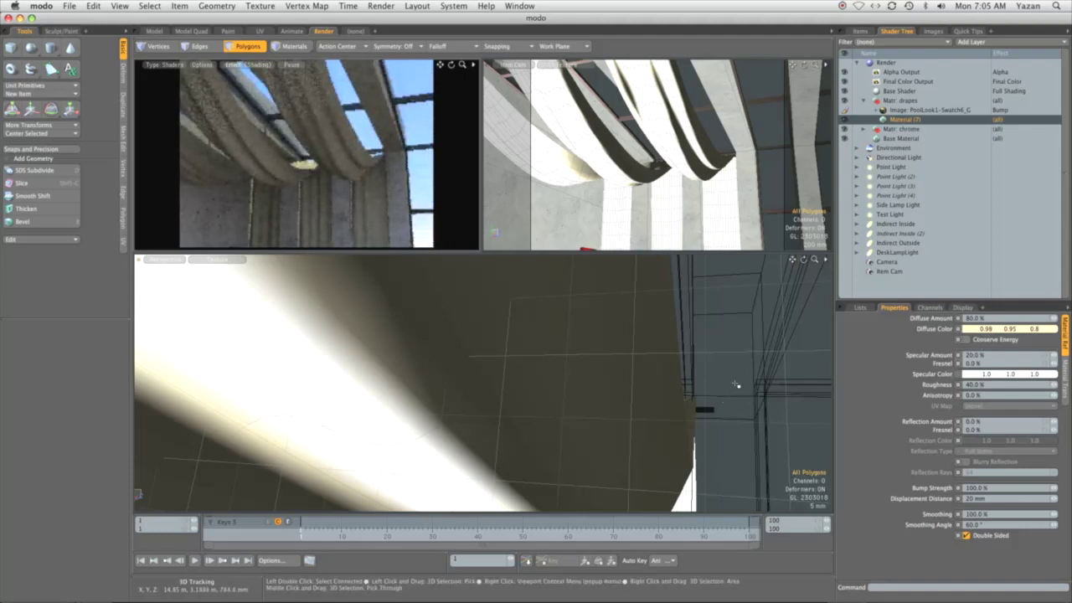
- Set the drapes material's specular amount to 5% and its roughness to 70%
left_click(970, 357)
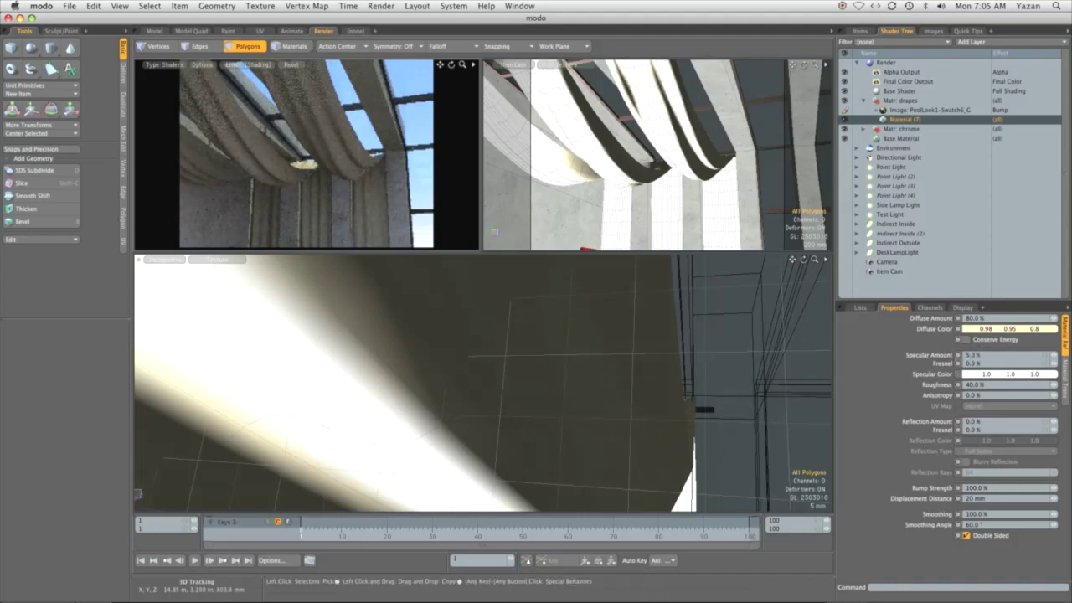
left_click(978, 385)
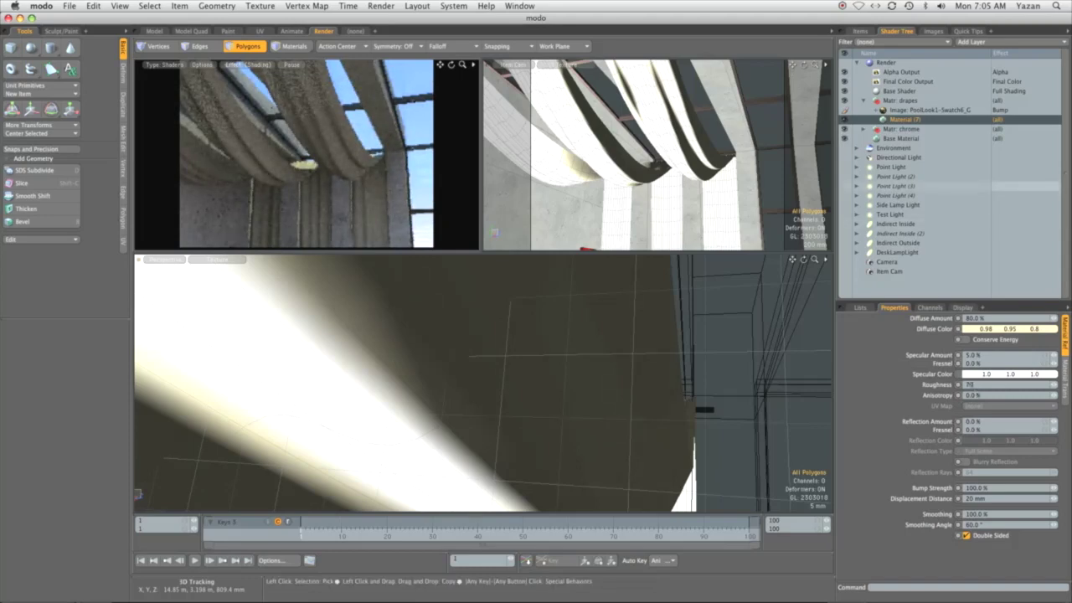
key("Return")
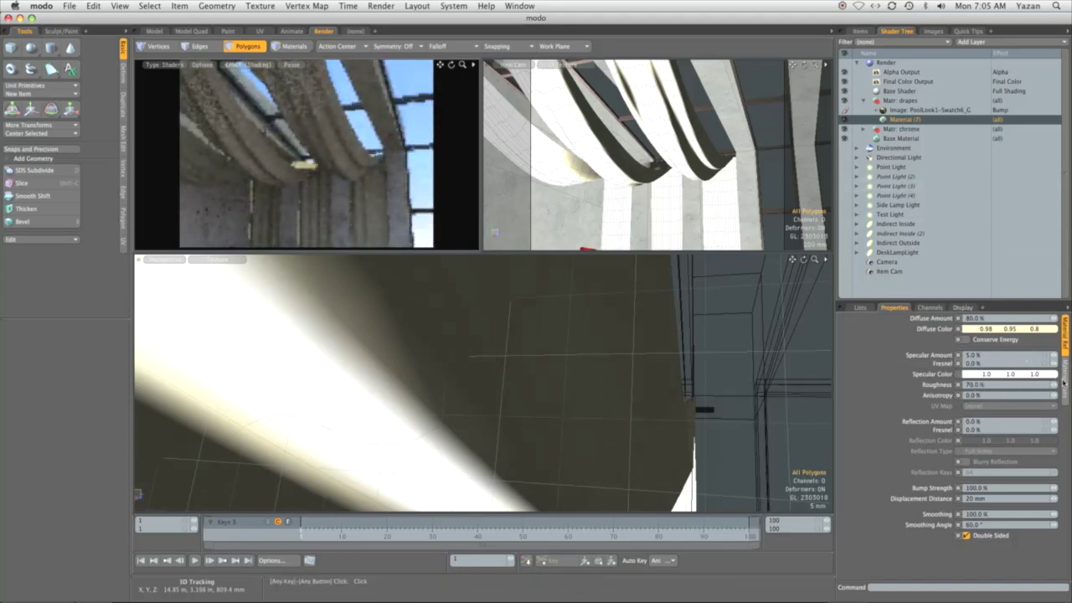
- Set the drapes material's subsurface amount to 50% and reduce its scattering distance to 0 m
left_click(1065, 394)
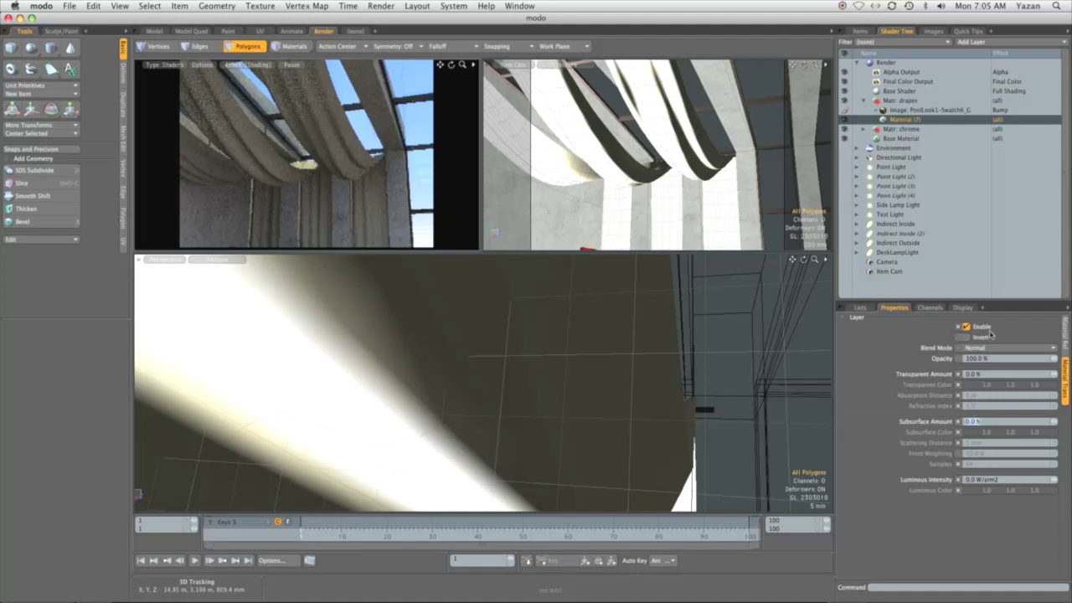
key("Return")
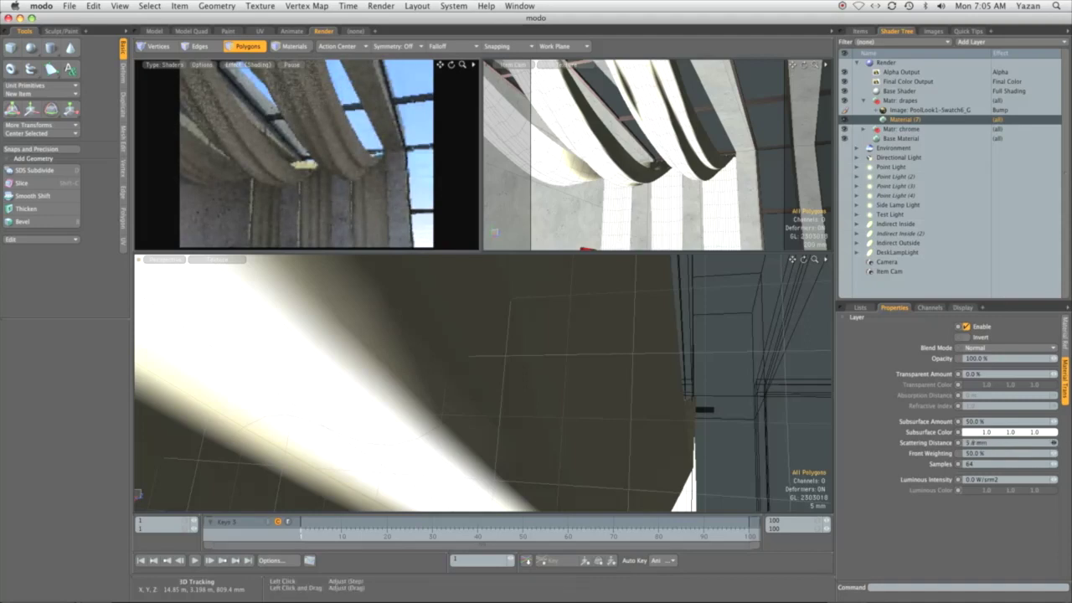
left_click_drag(1054, 443, 901, 453)
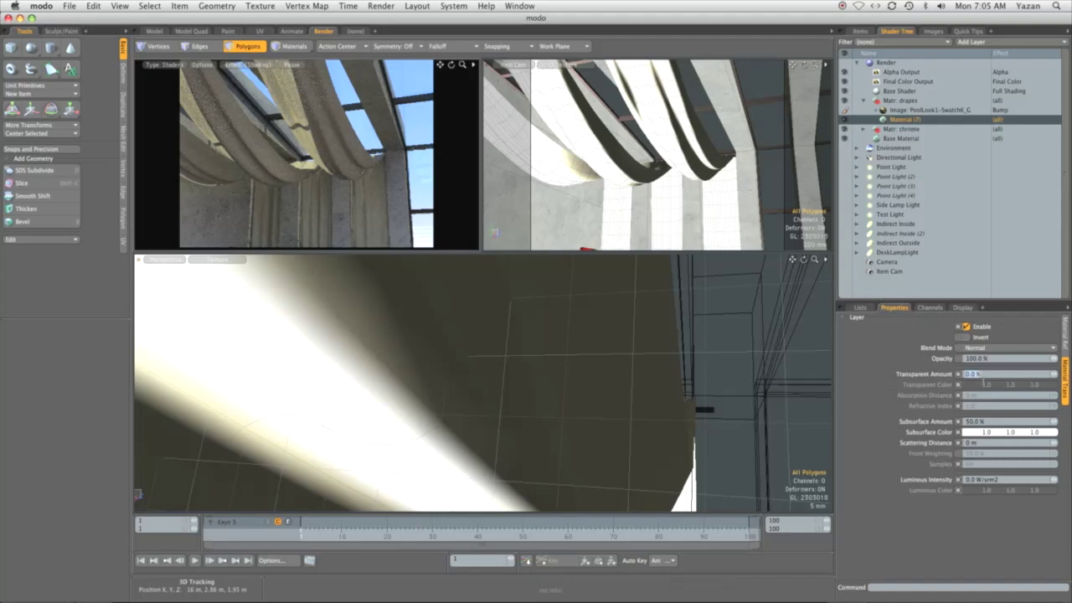
- Set the drapes material's transparent amount to 20%
type("20")
key("Return")
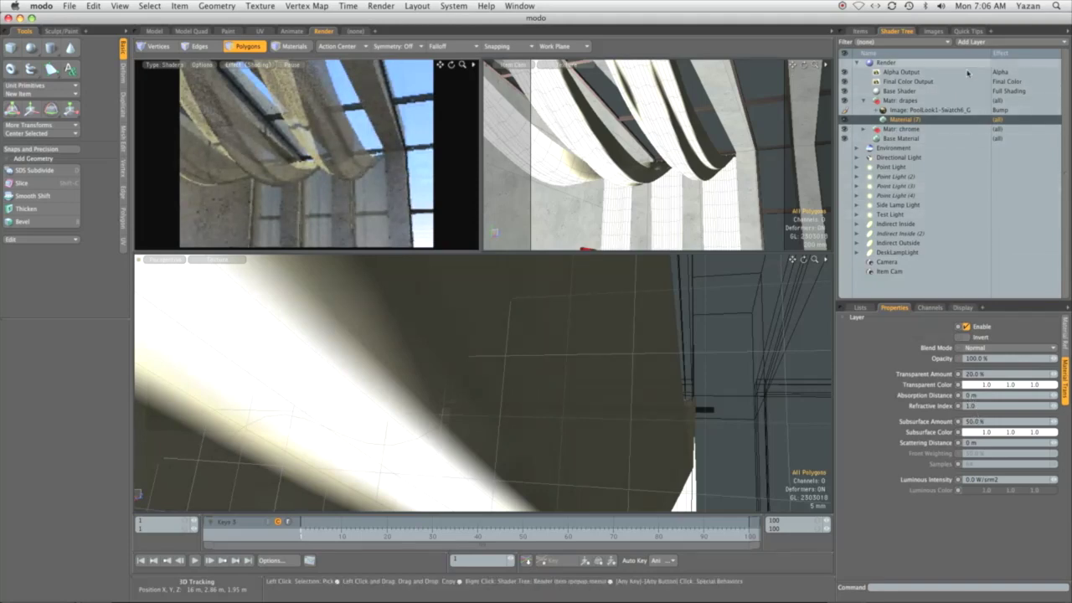
- Duplicate the drapes' bump image layer and load PoolLook1-Swatch6.png as the duplicate's image
left_click(921, 110)
right_click(912, 106)
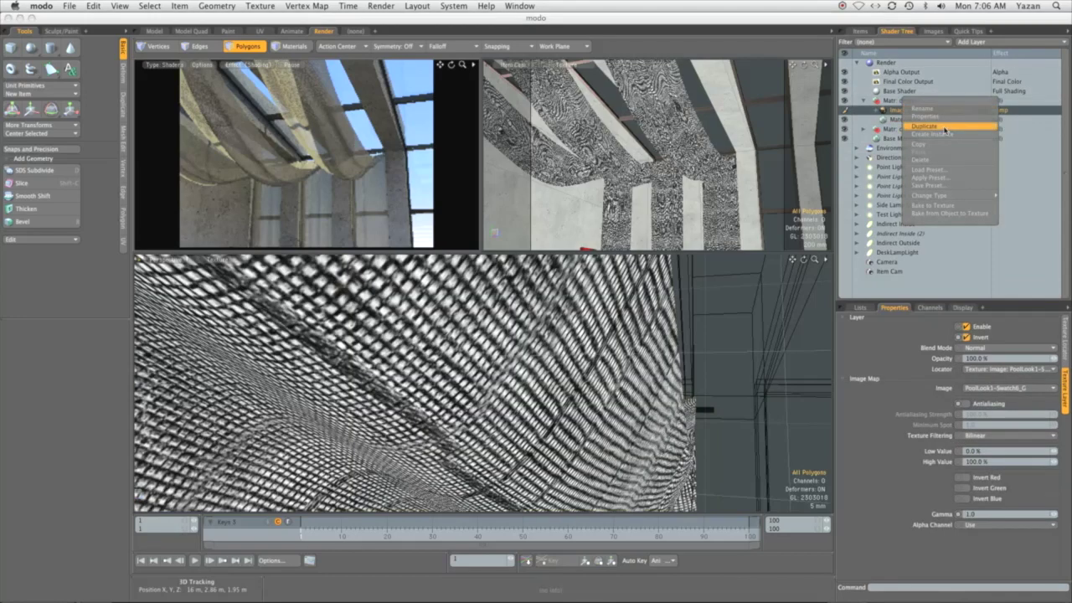
left_click(945, 127)
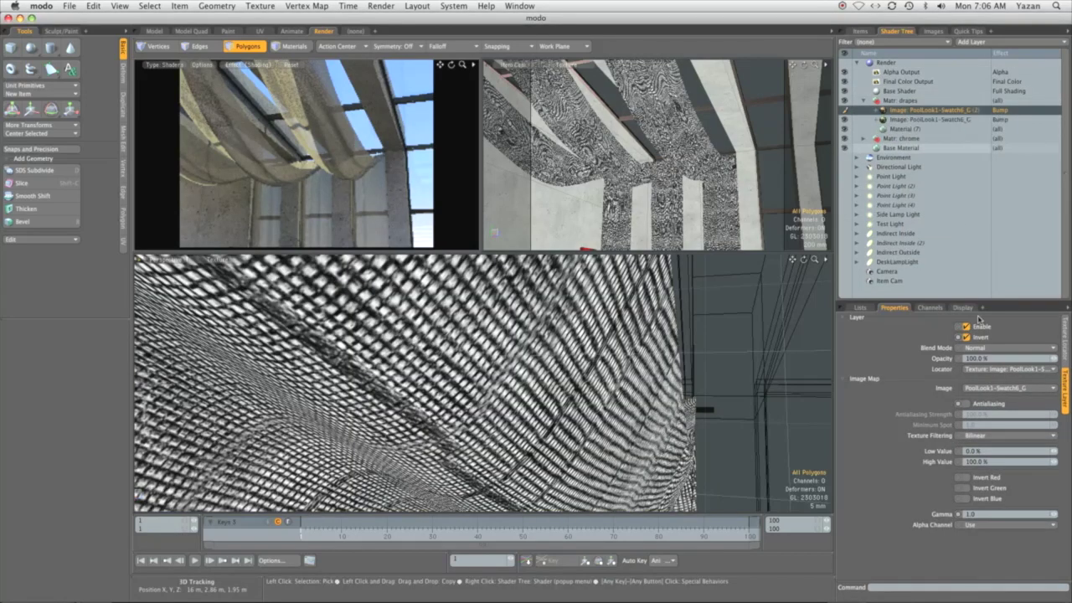
left_click(994, 389)
left_click(976, 390)
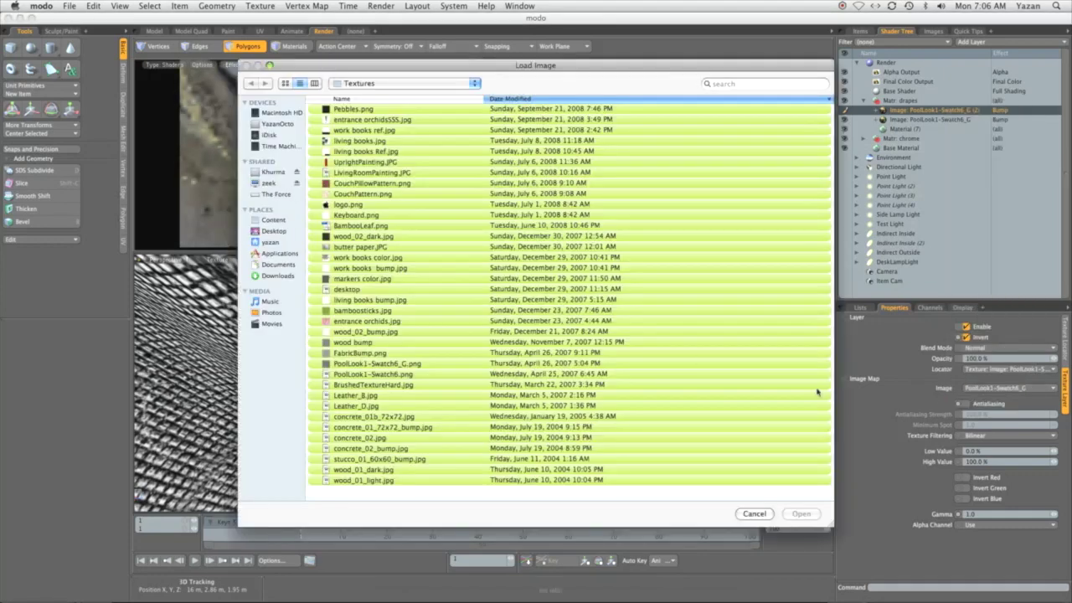
left_click(383, 374)
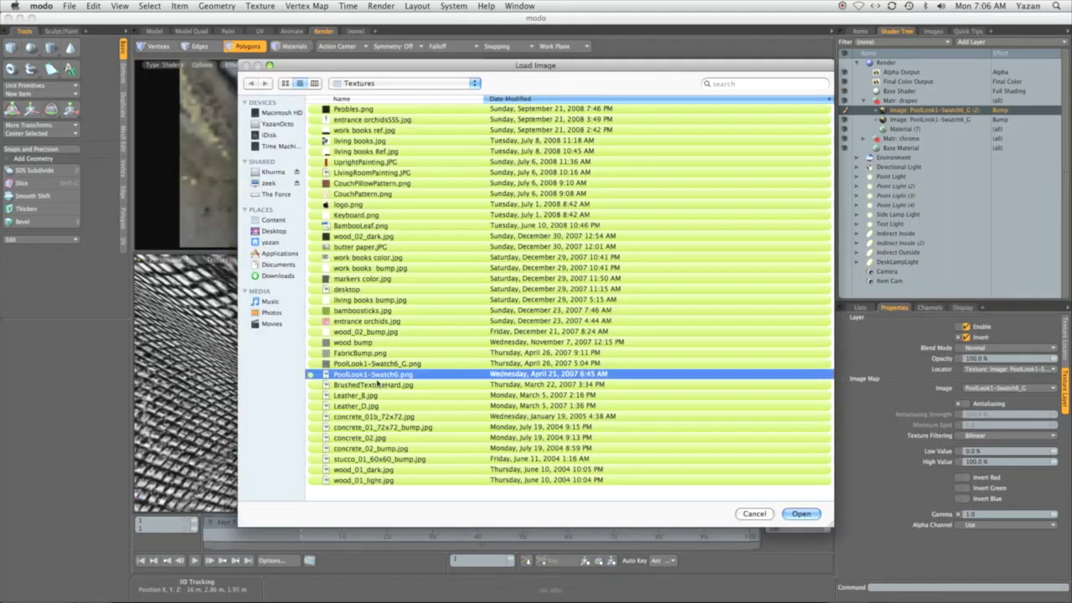
left_click(801, 513)
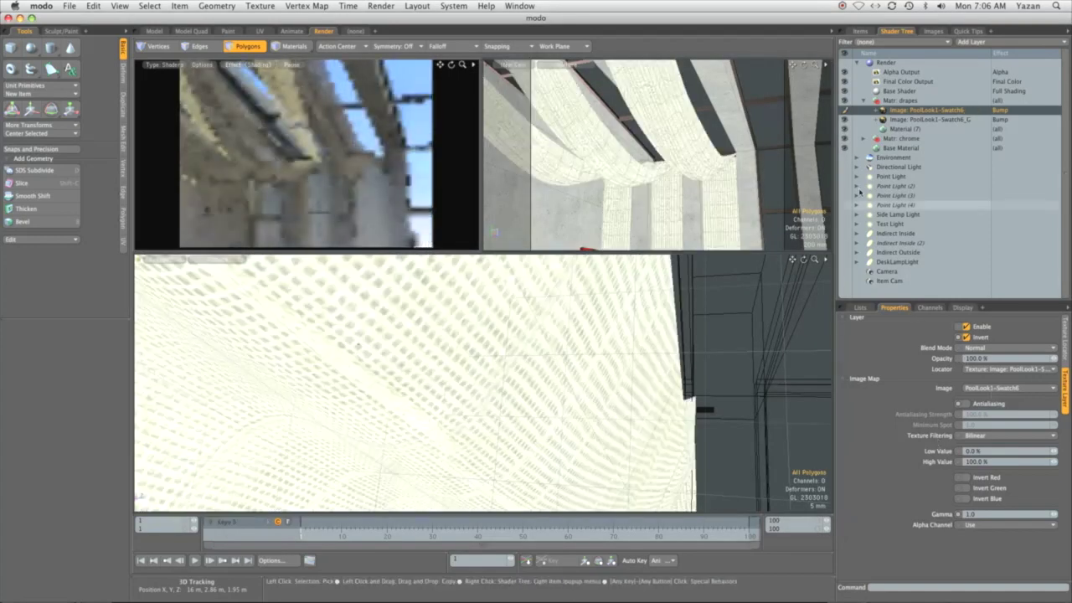
- Change the duplicated image layer's effect to Diffuse Color and its blend mode to Screen
left_click(1003, 110)
left_click(996, 139)
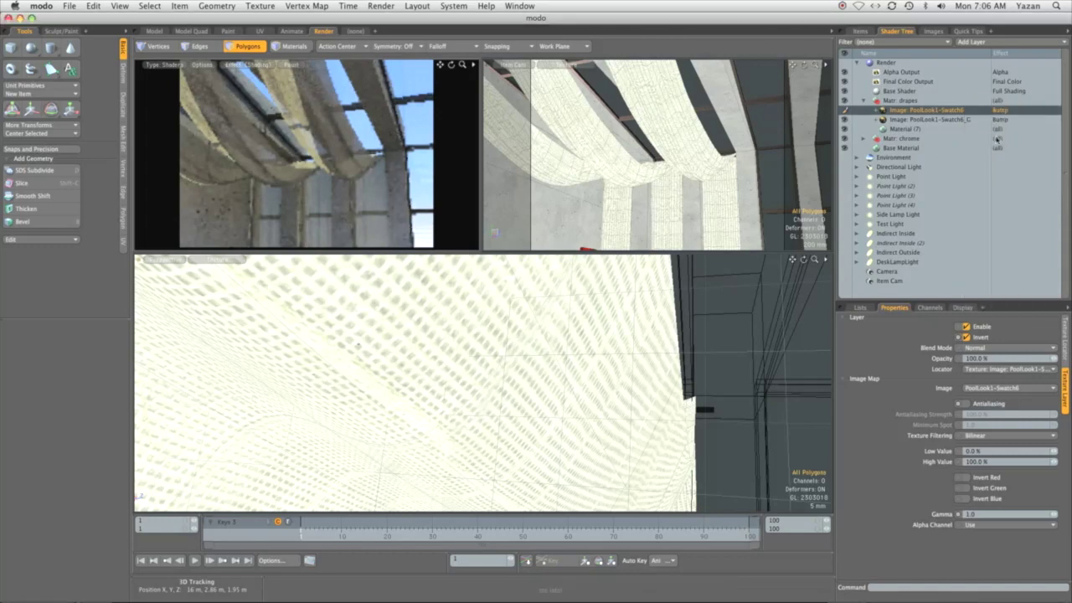
left_click(984, 347)
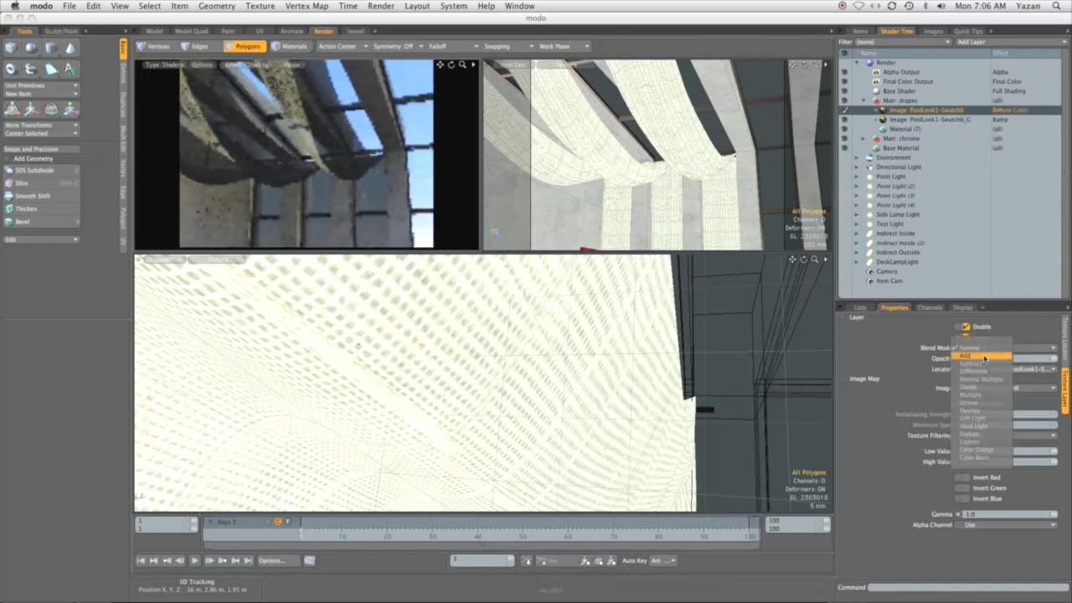
left_click(972, 403)
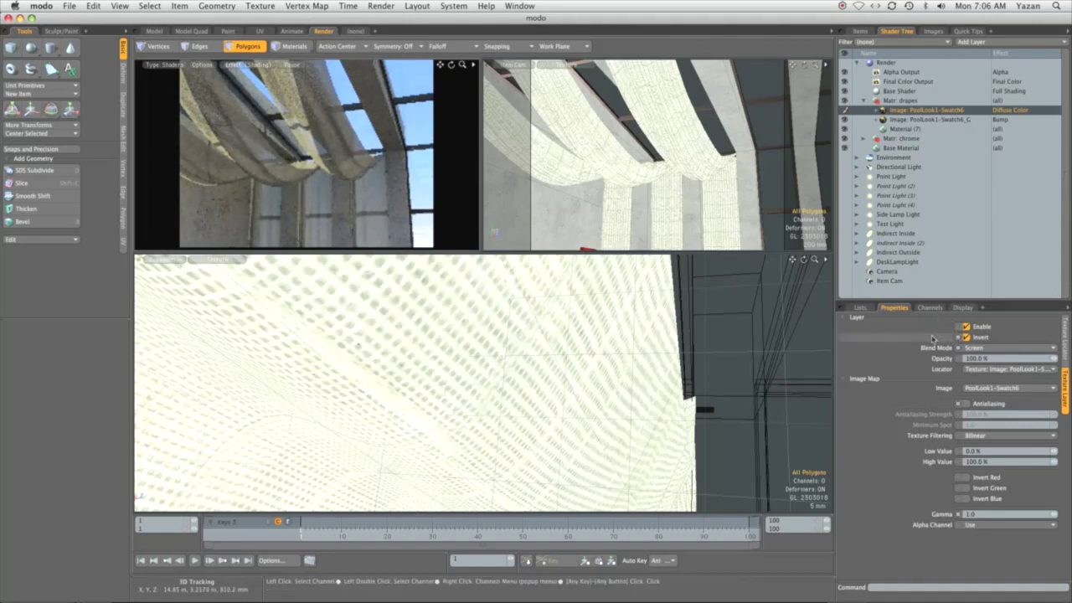
- Add a gradient layer to the drapes material group with Incidence Angle as its input parameter
left_click(972, 44)
left_click(968, 53)
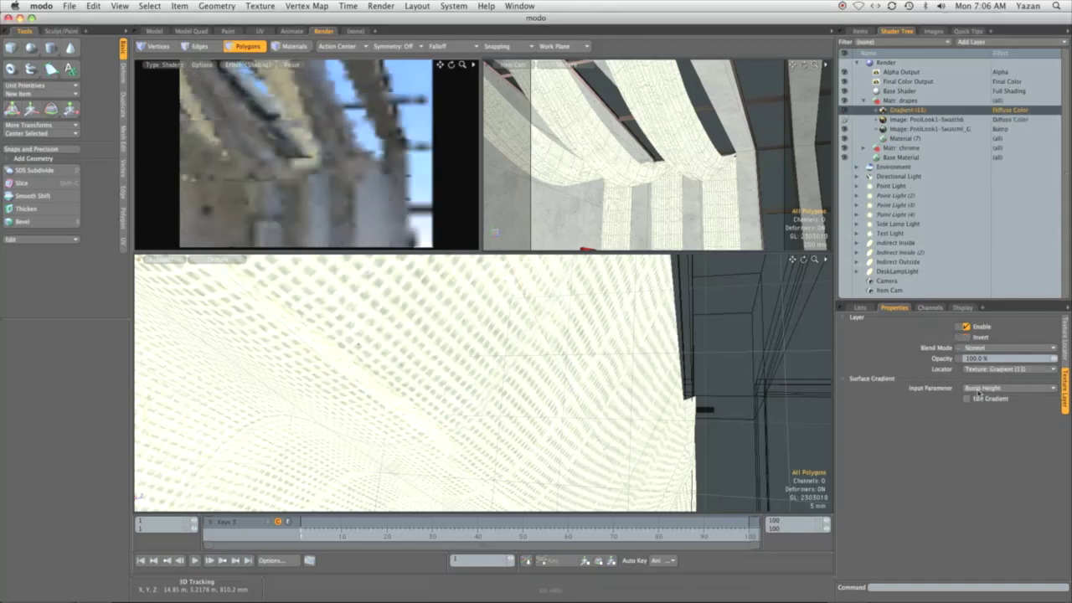
left_click(982, 389)
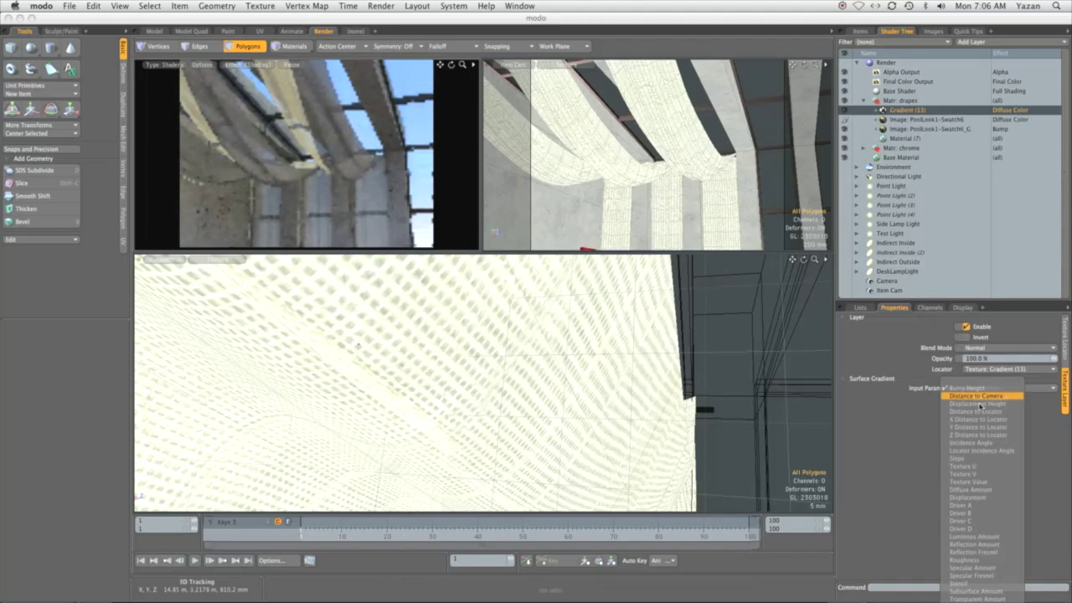
left_click(963, 446)
- Add a gradient color key at 90% input with value 0 and make the gradient a mask for the bump image layer
left_click(967, 399)
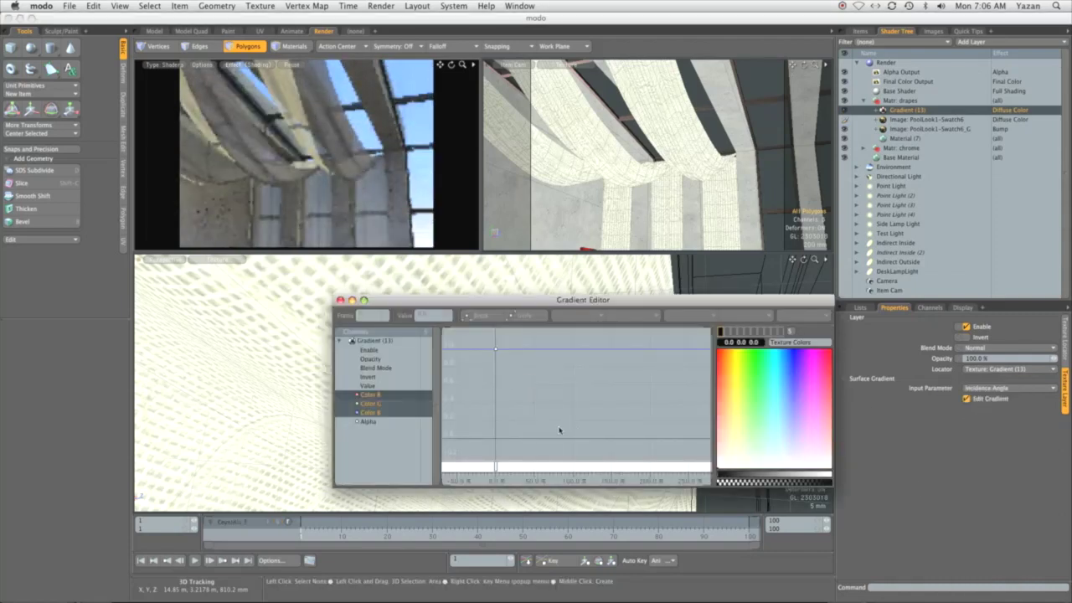
left_click(561, 429, "ctrl")
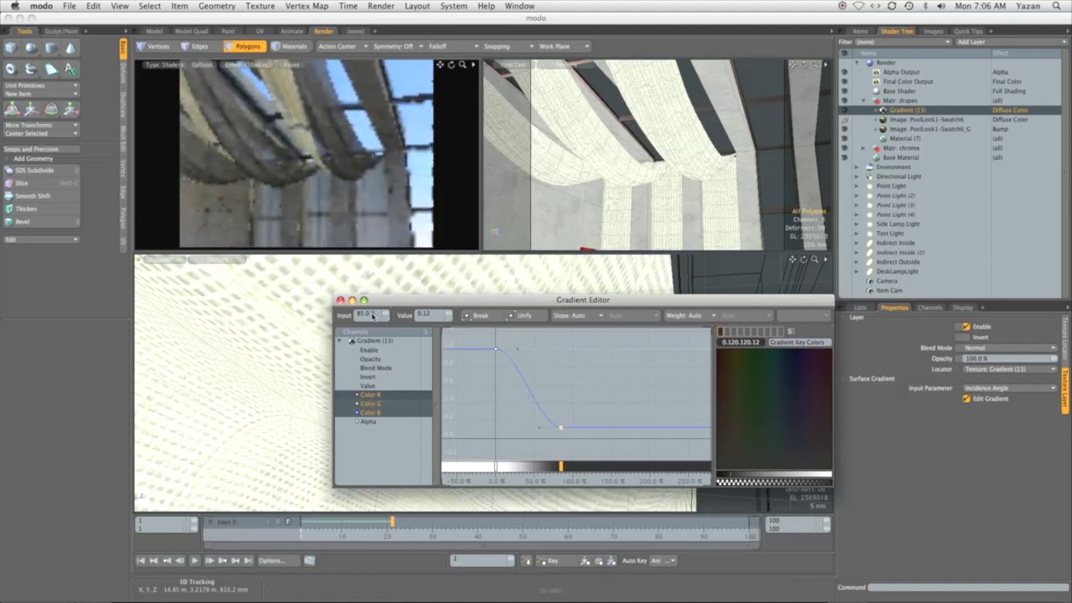
type("90")
key("Return")
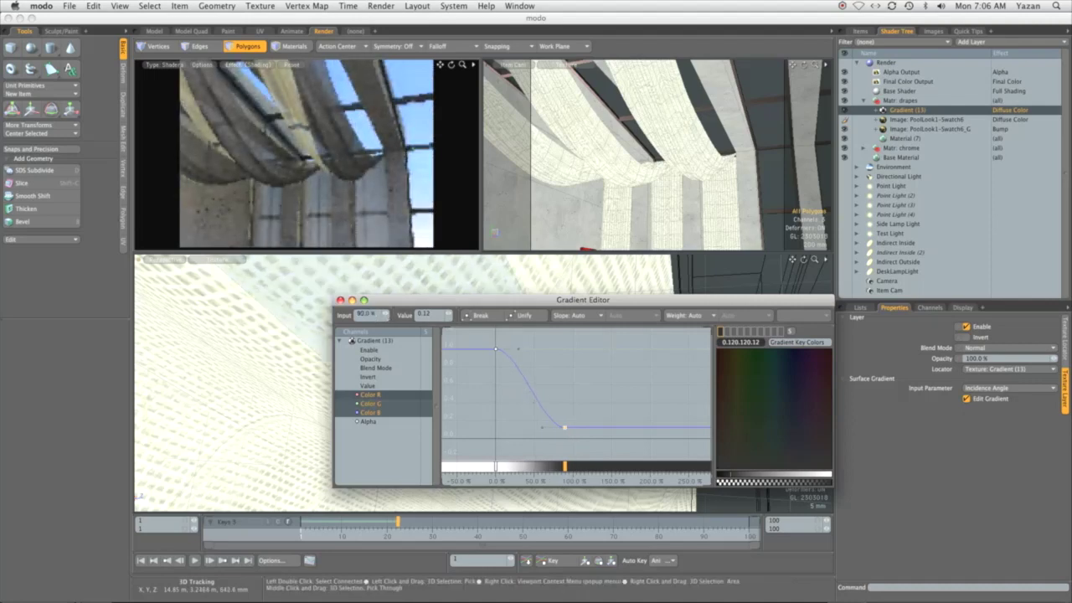
left_click(432, 316)
type("0")
key("Return")
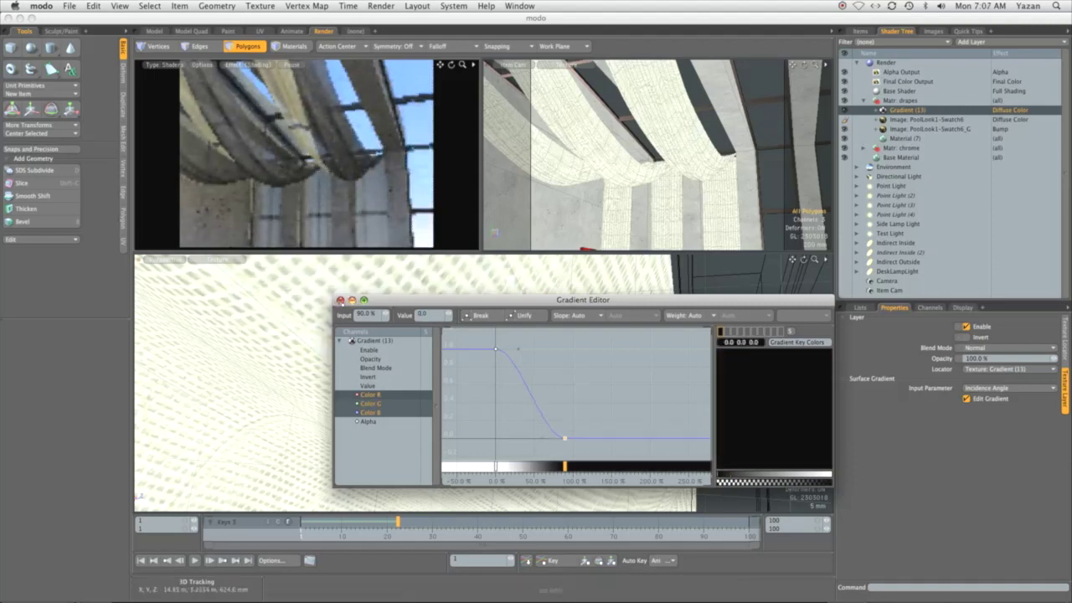
left_click(340, 299)
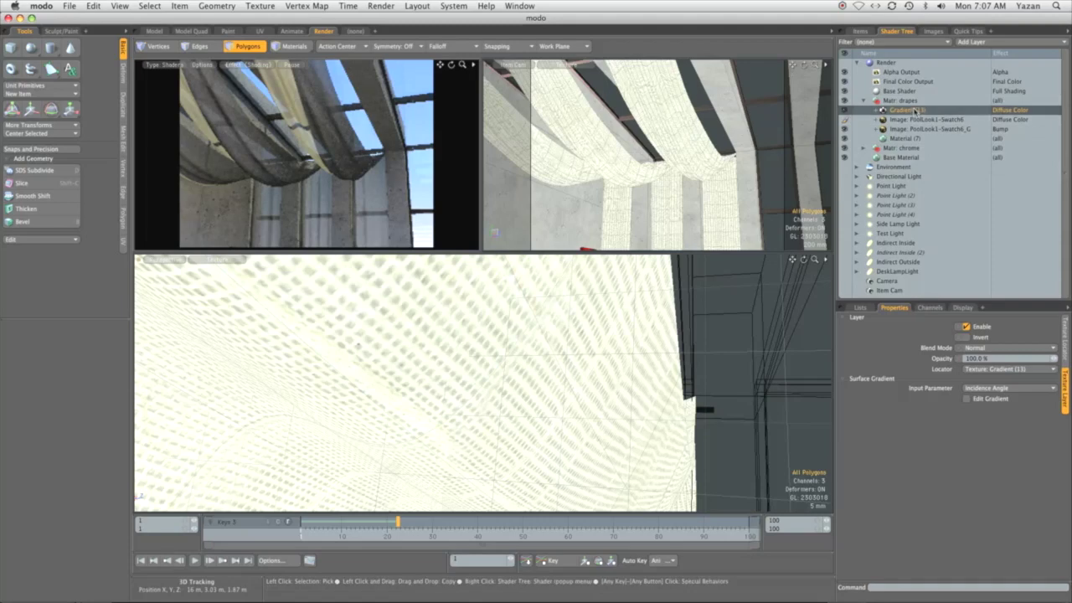
left_click_drag(915, 110, 920, 132)
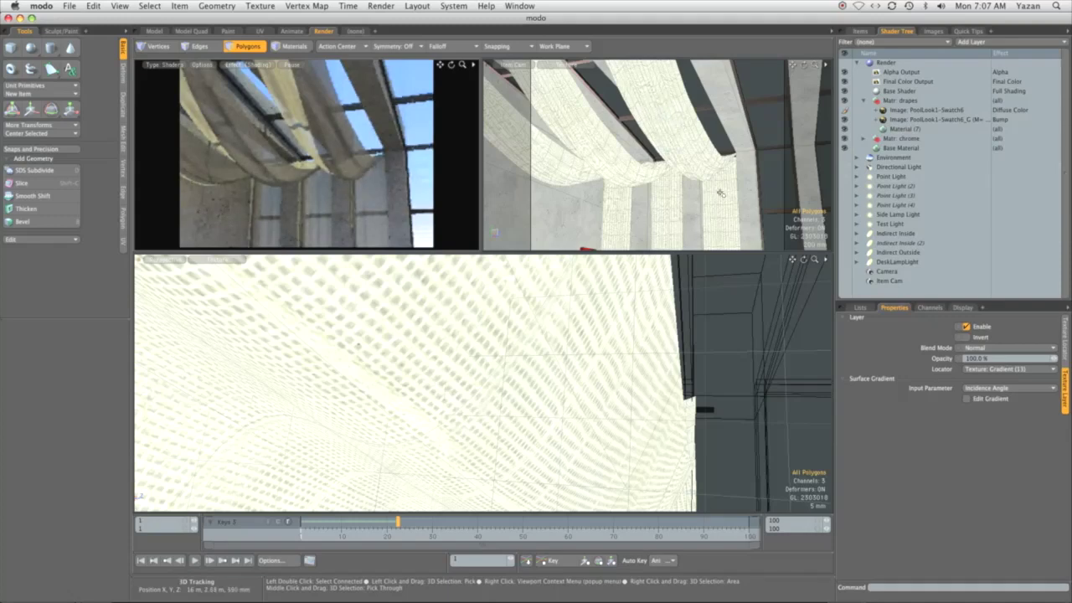
- Add a shader to the drapes material group and move the group above the Base Shader
left_click(902, 102)
left_click(972, 42)
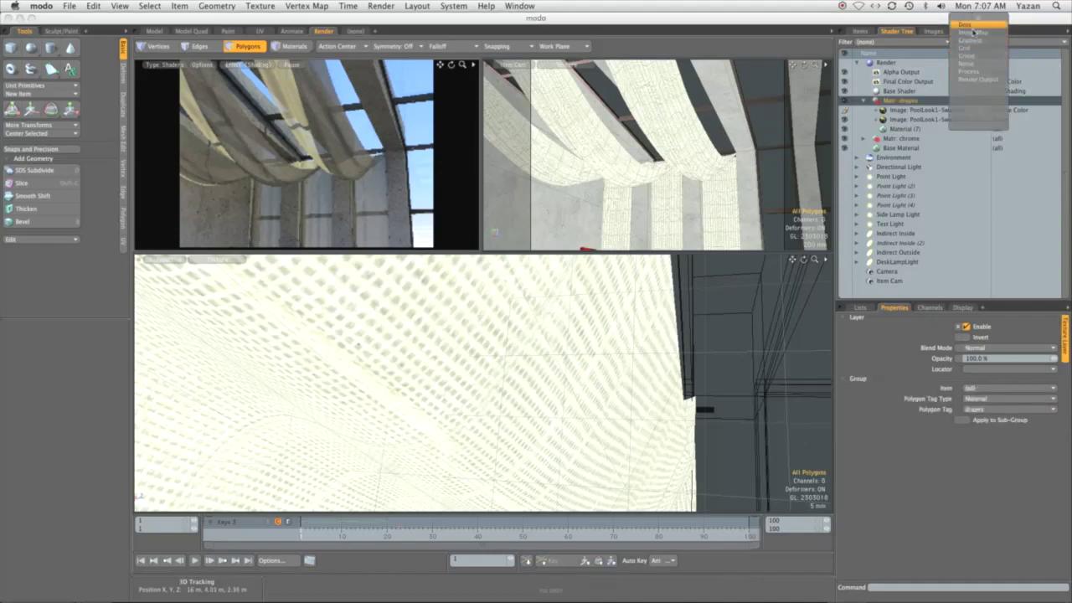
left_click(970, 47)
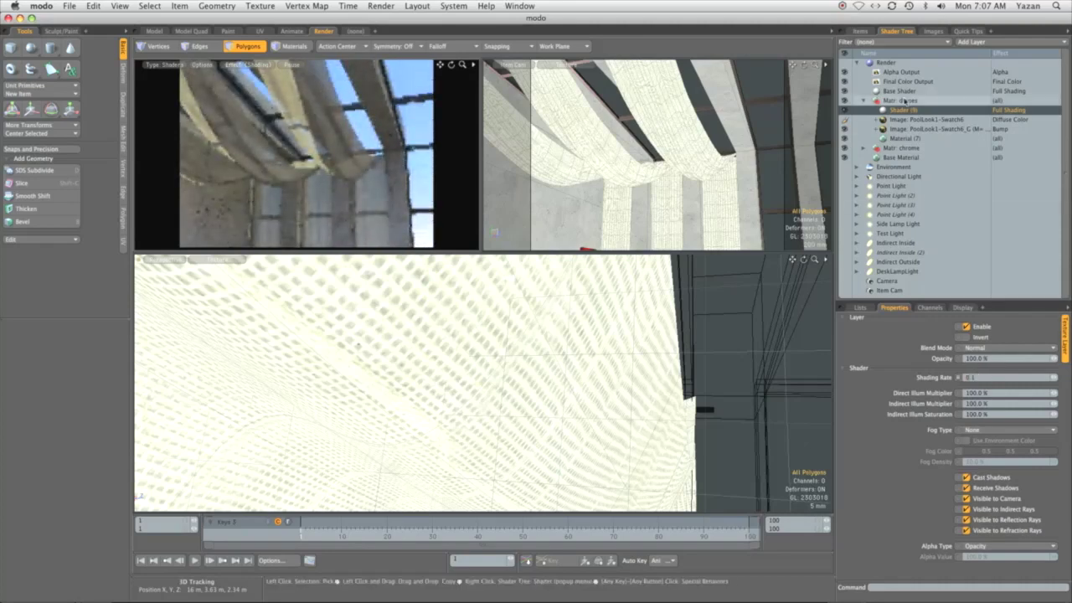
left_click_drag(906, 102, 901, 92)
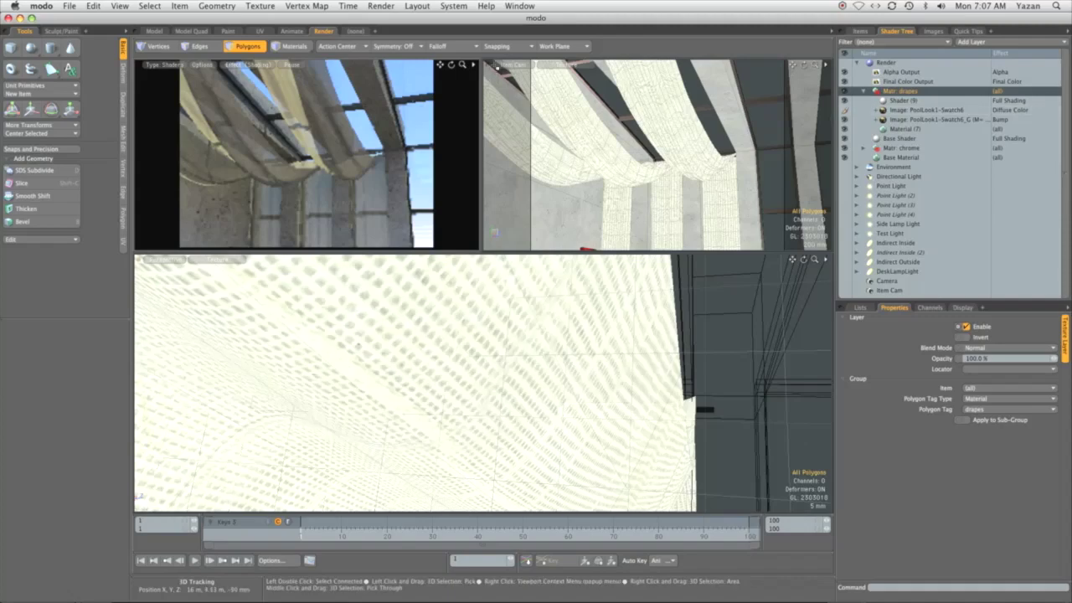
- Show the main Camera in the item camera viewport and set it as the render camera
left_click(513, 65)
mouse_move(528, 64)
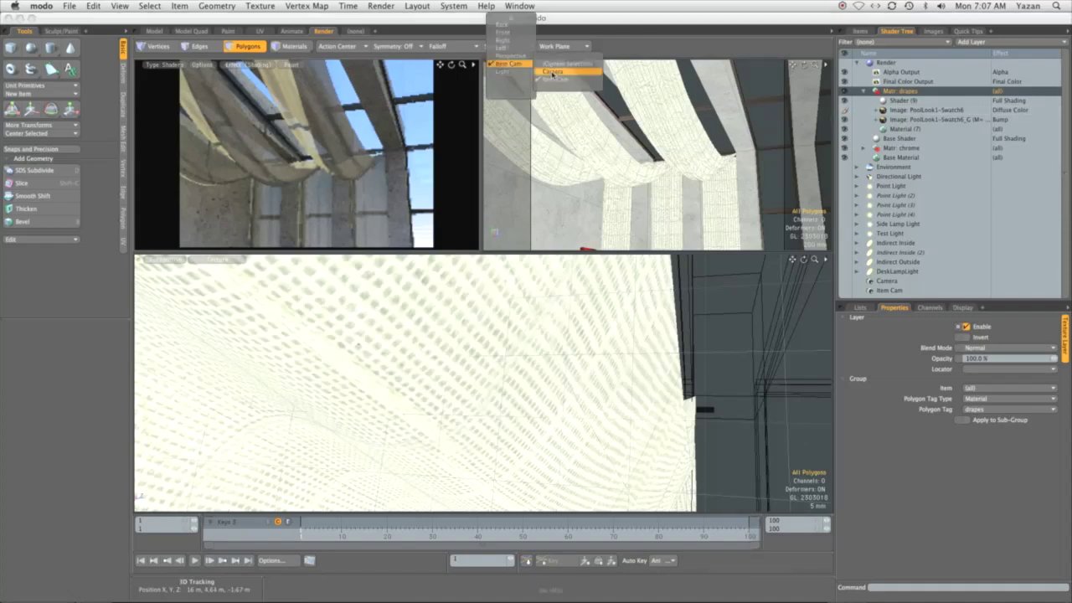
left_click(552, 72)
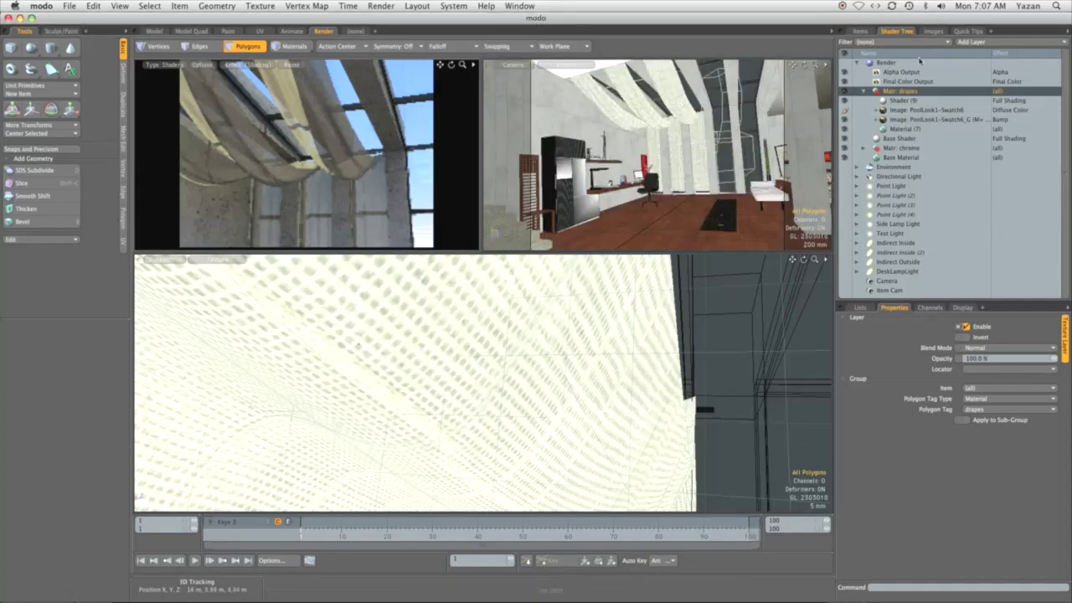
left_click(886, 62)
left_click(989, 319)
left_click(983, 306)
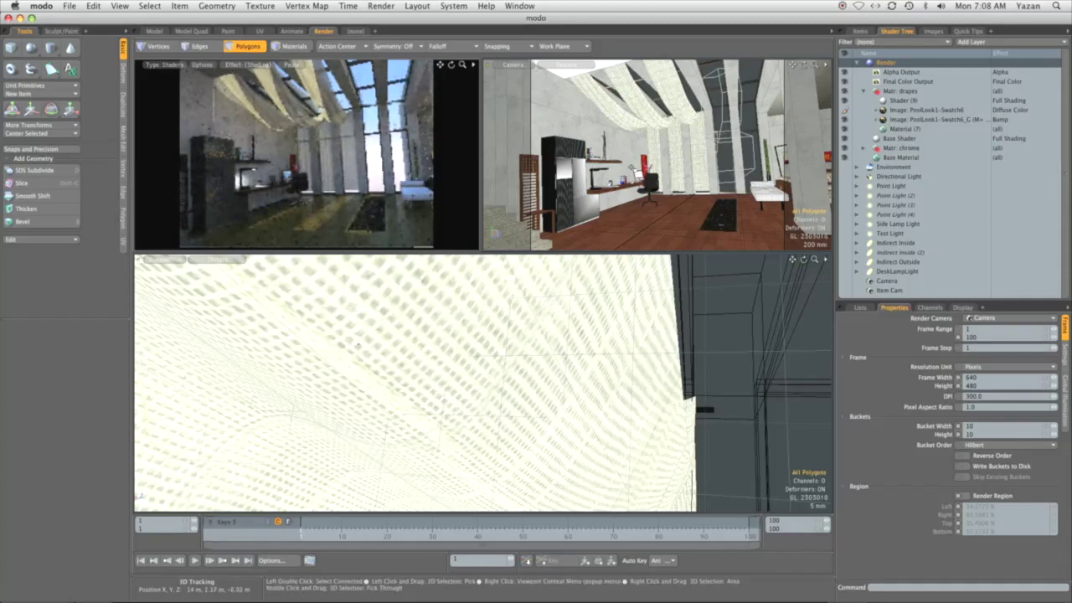
- Turn off the drapes shader's visibility to indirect, reflection and refraction rays, and render the scene
left_click(900, 100)
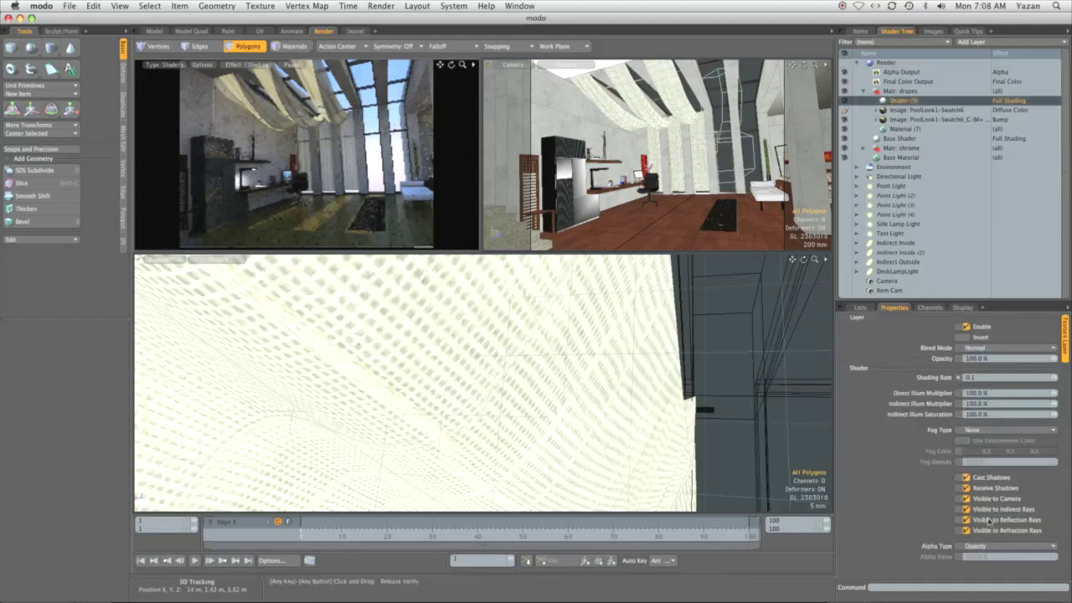
left_click(968, 520)
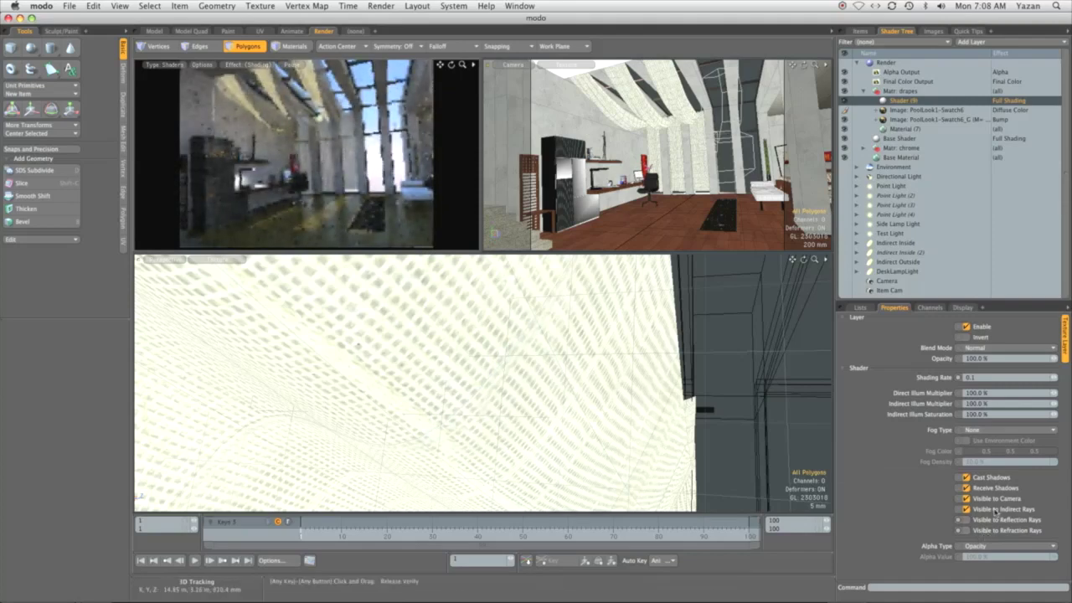
left_click(995, 511)
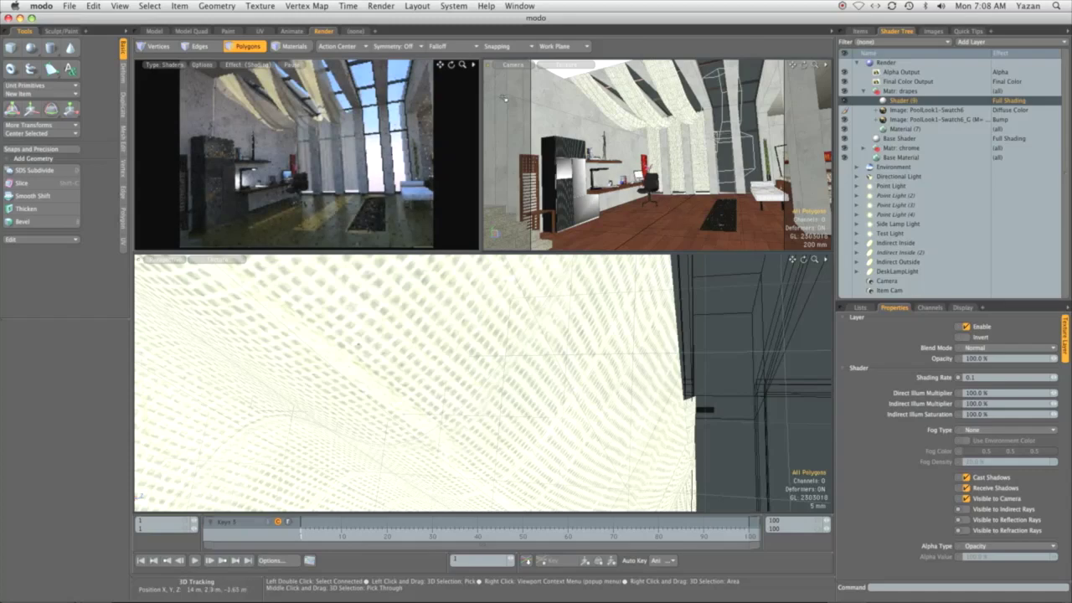
left_click(382, 6)
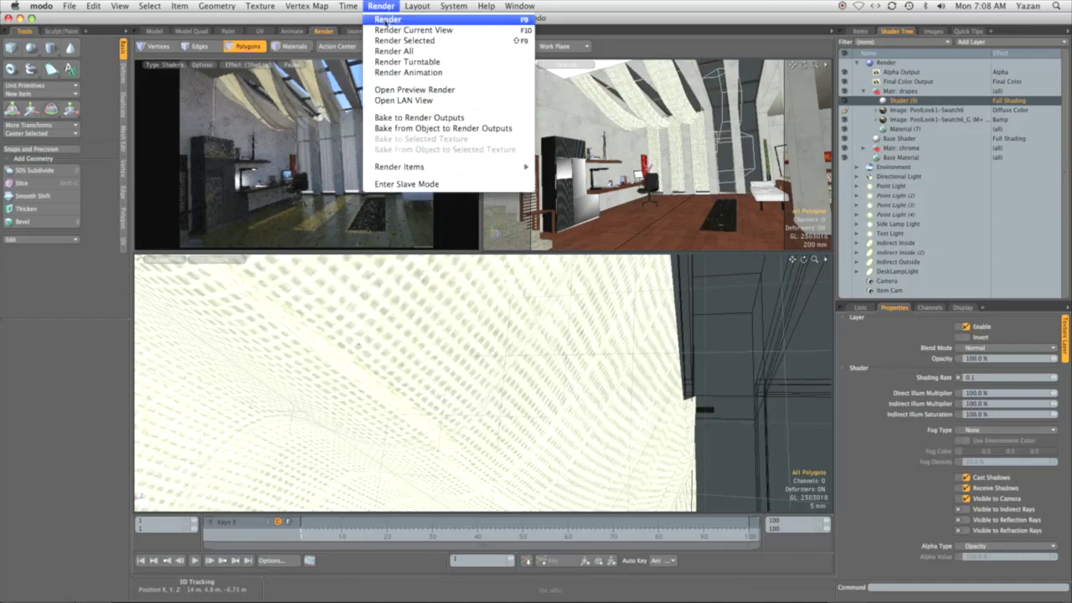
left_click(386, 20)
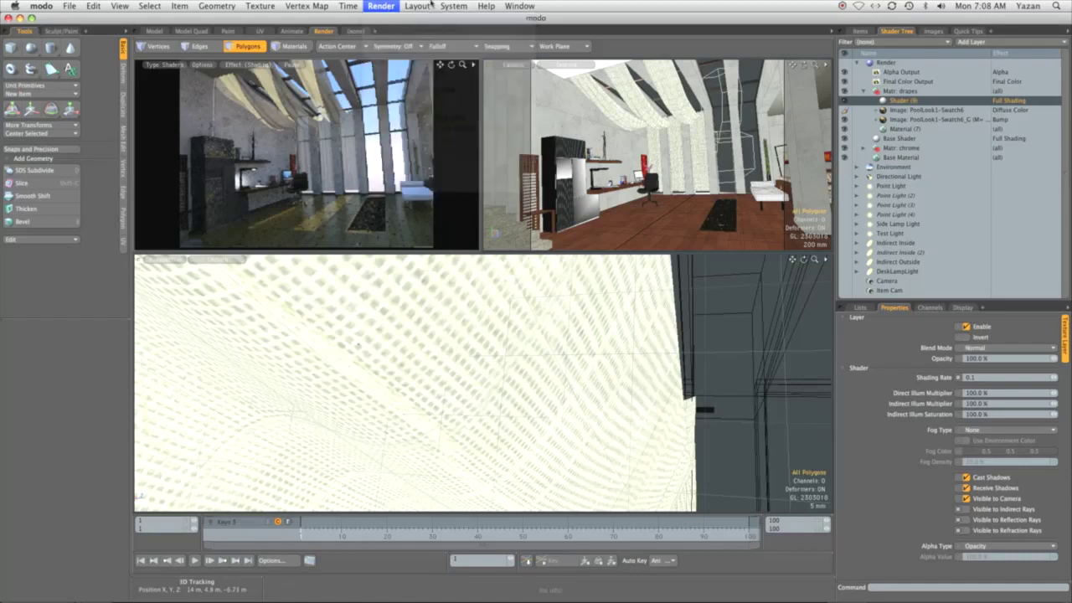